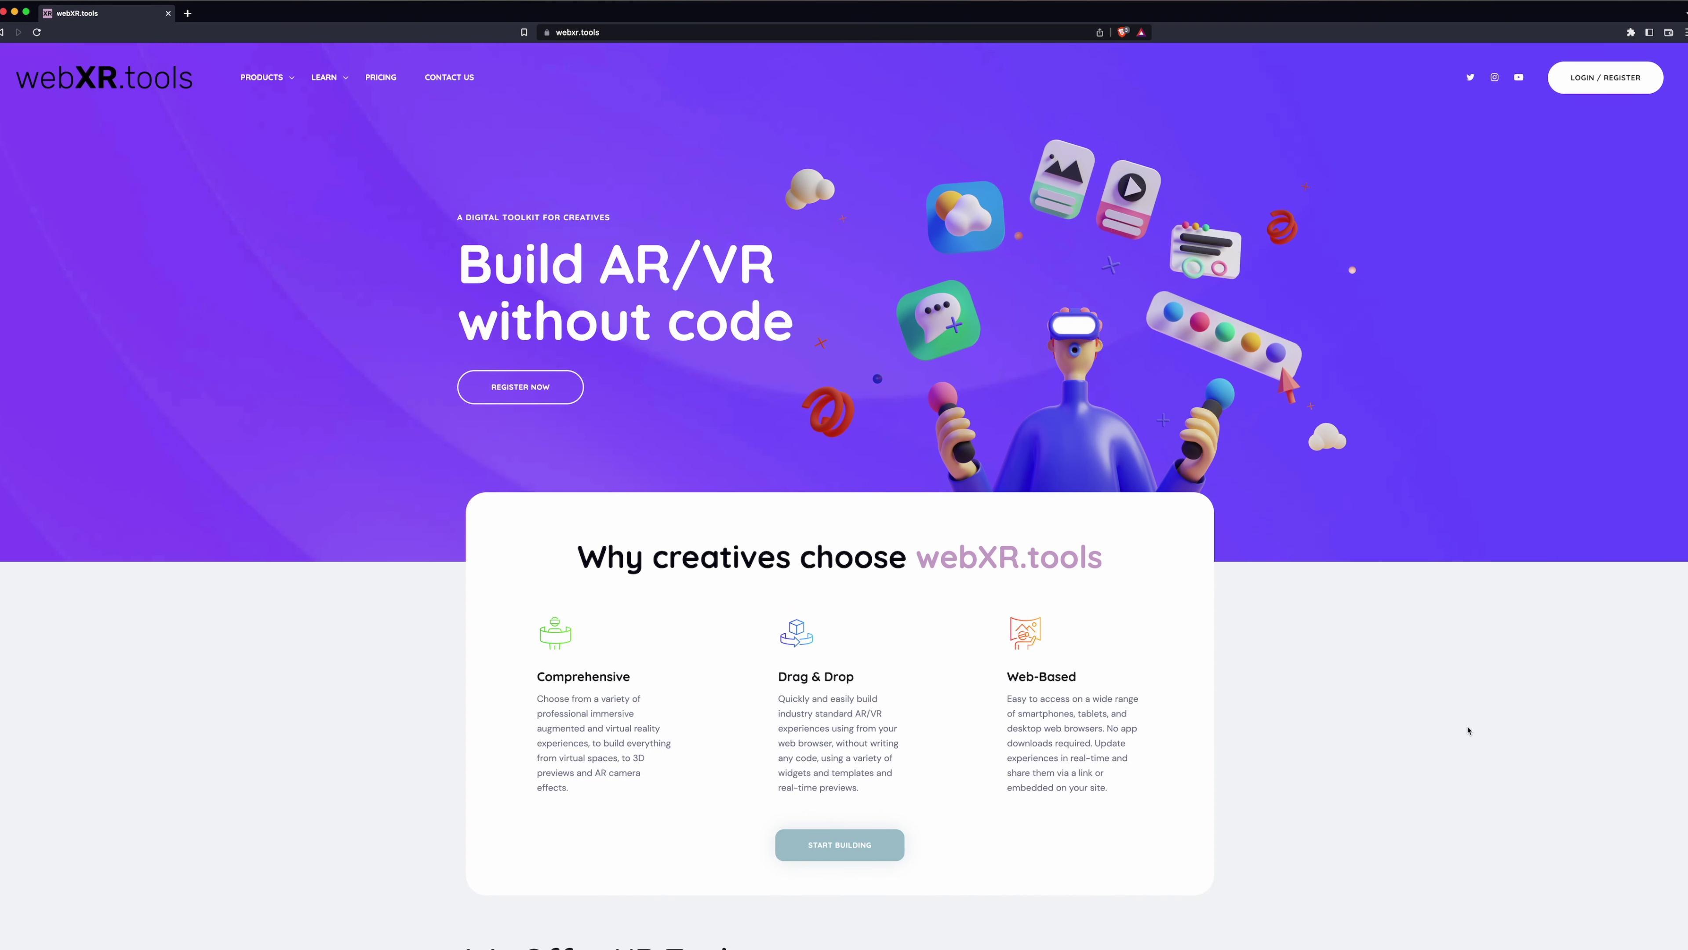
- On the registration page, enter the account holder's name, username and e-mail address
click(1608, 89)
click(1086, 288)
text(Hermes)
click(884, 328)
text(i)
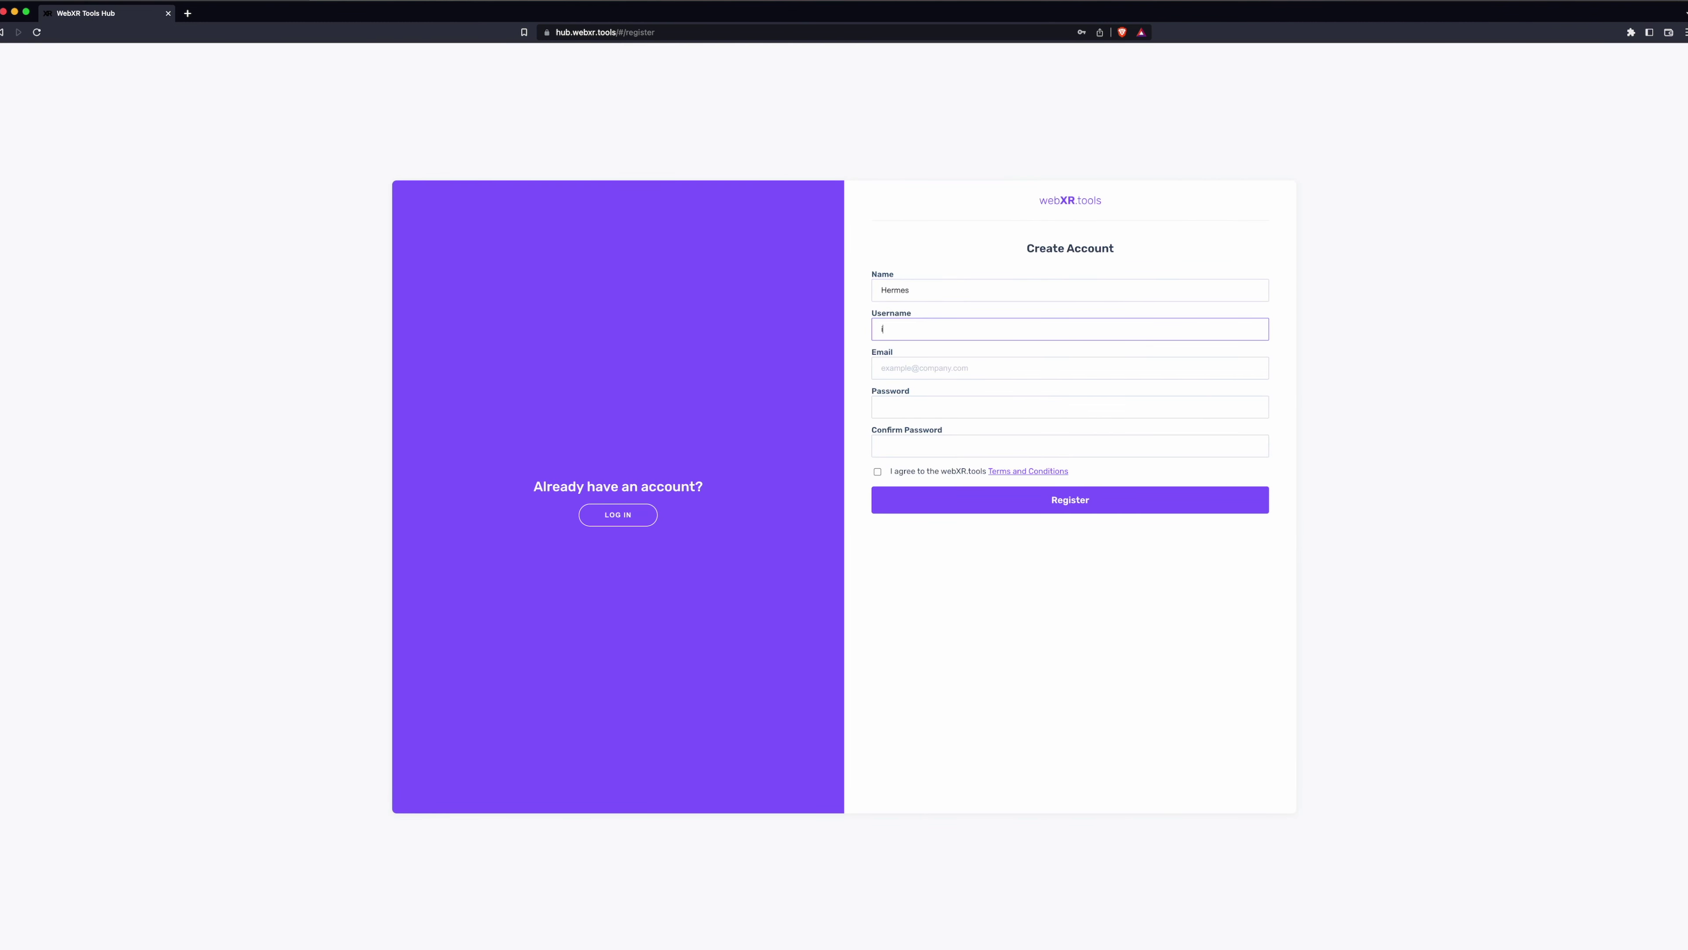
text(amhermes)
key(Tab)
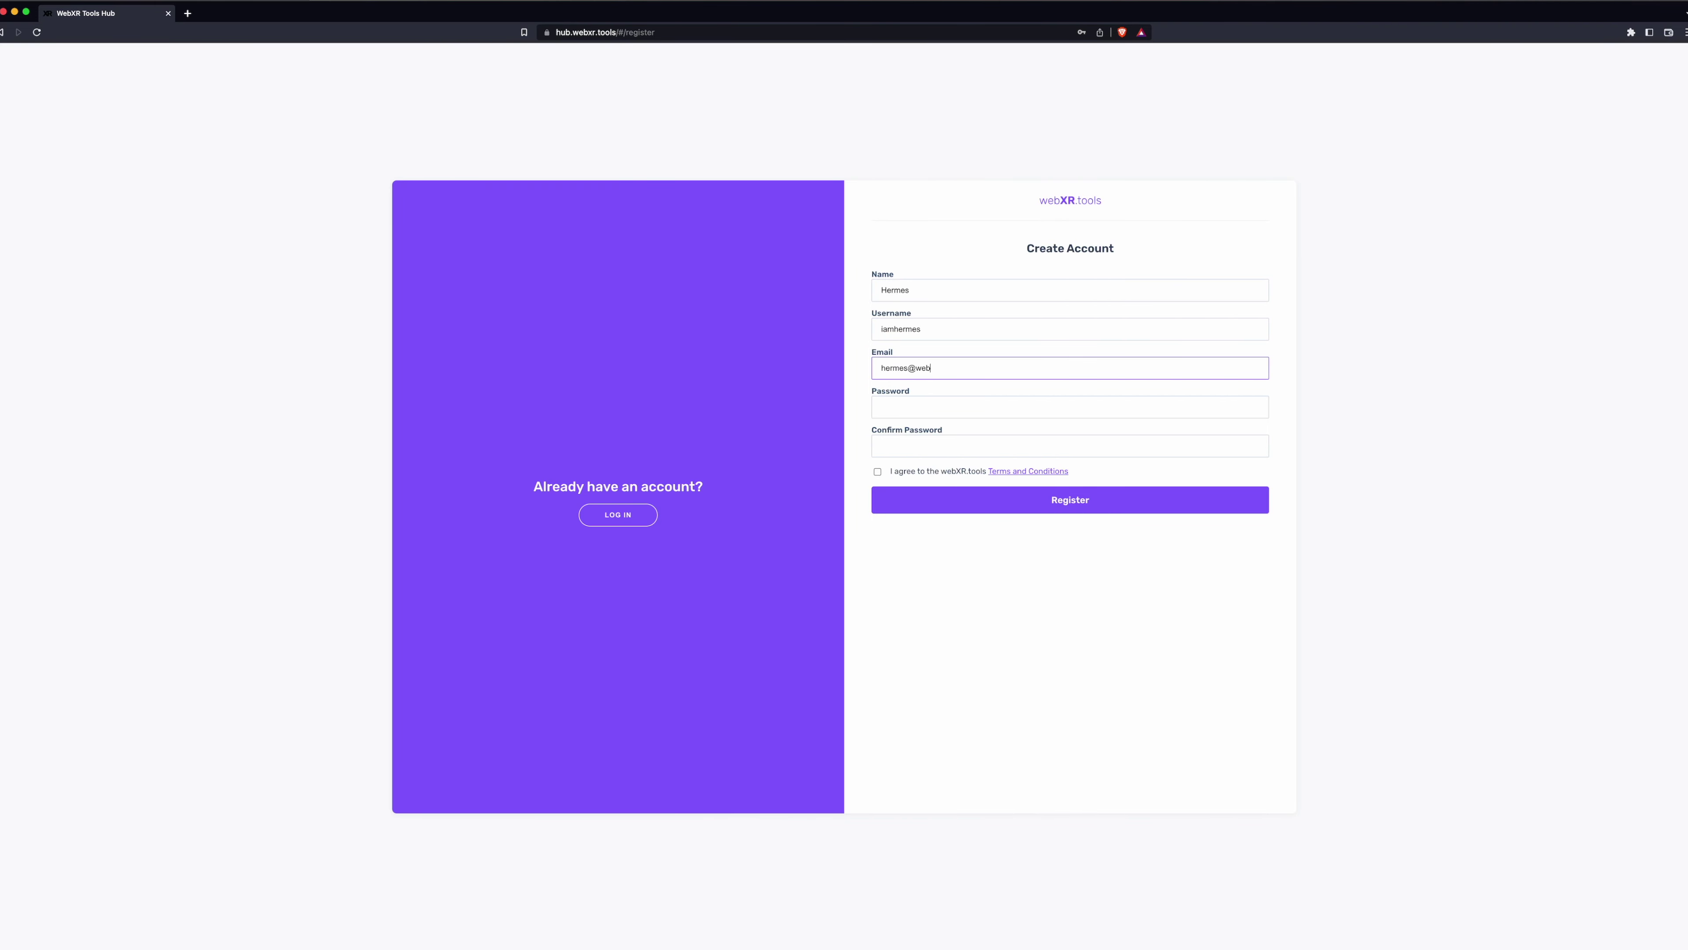
- Paste the account password and its confirmation, accept the terms, and submit the registration
key(Tab)
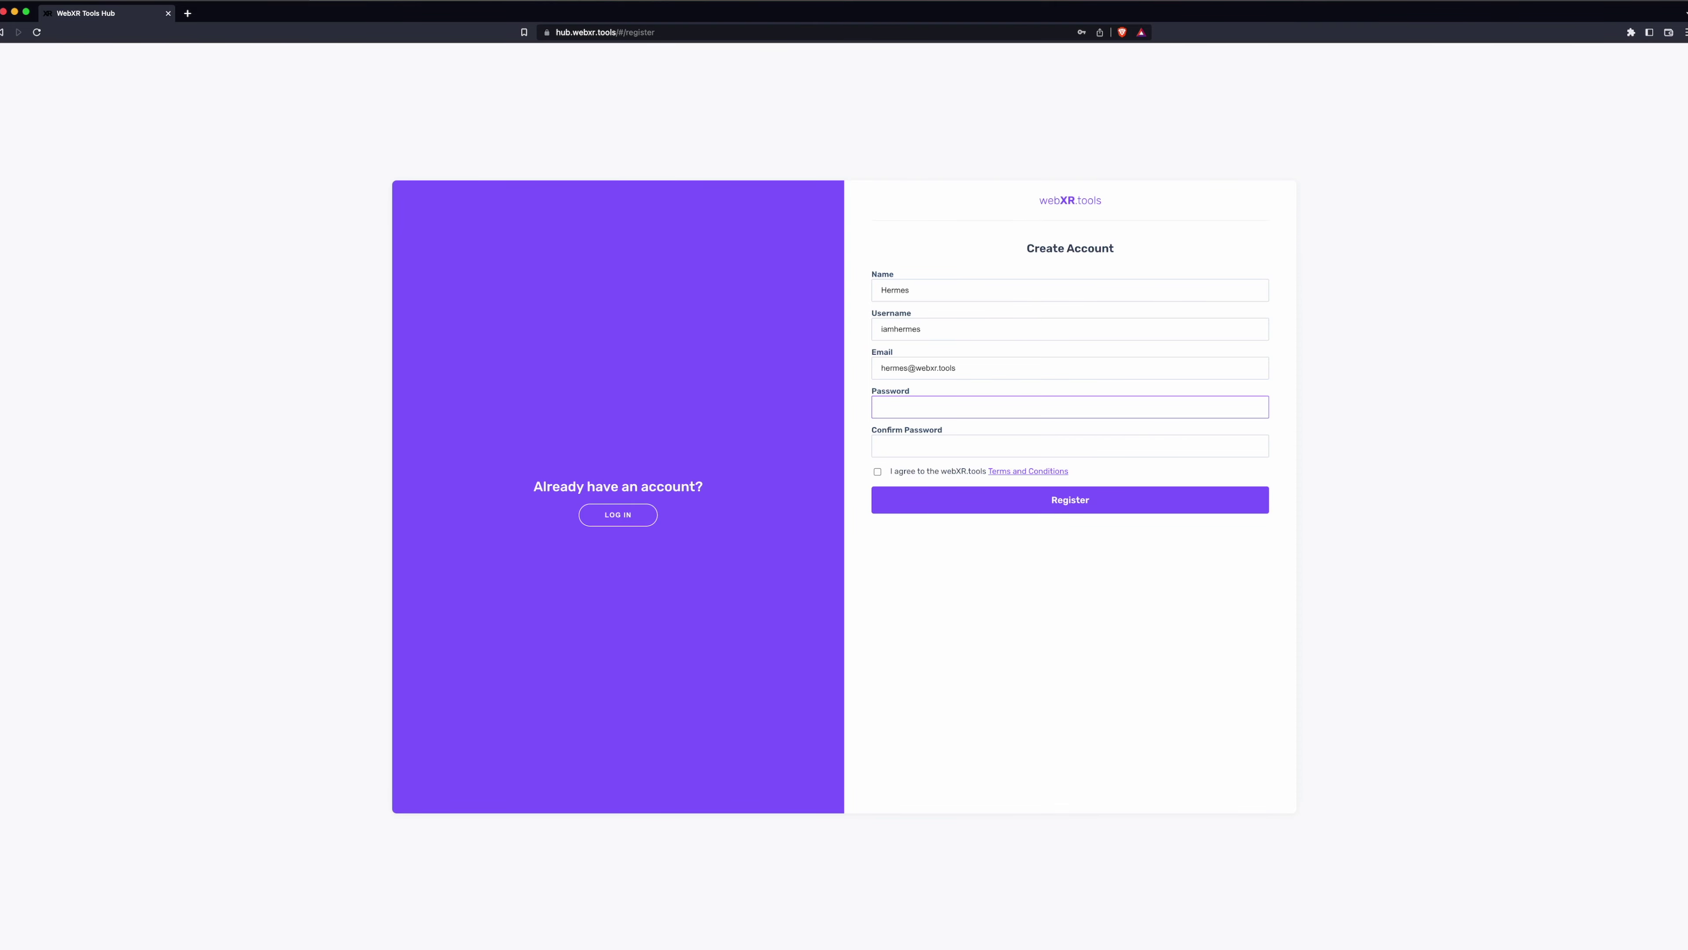
key(super+v)
key(Tab)
key(super+v)
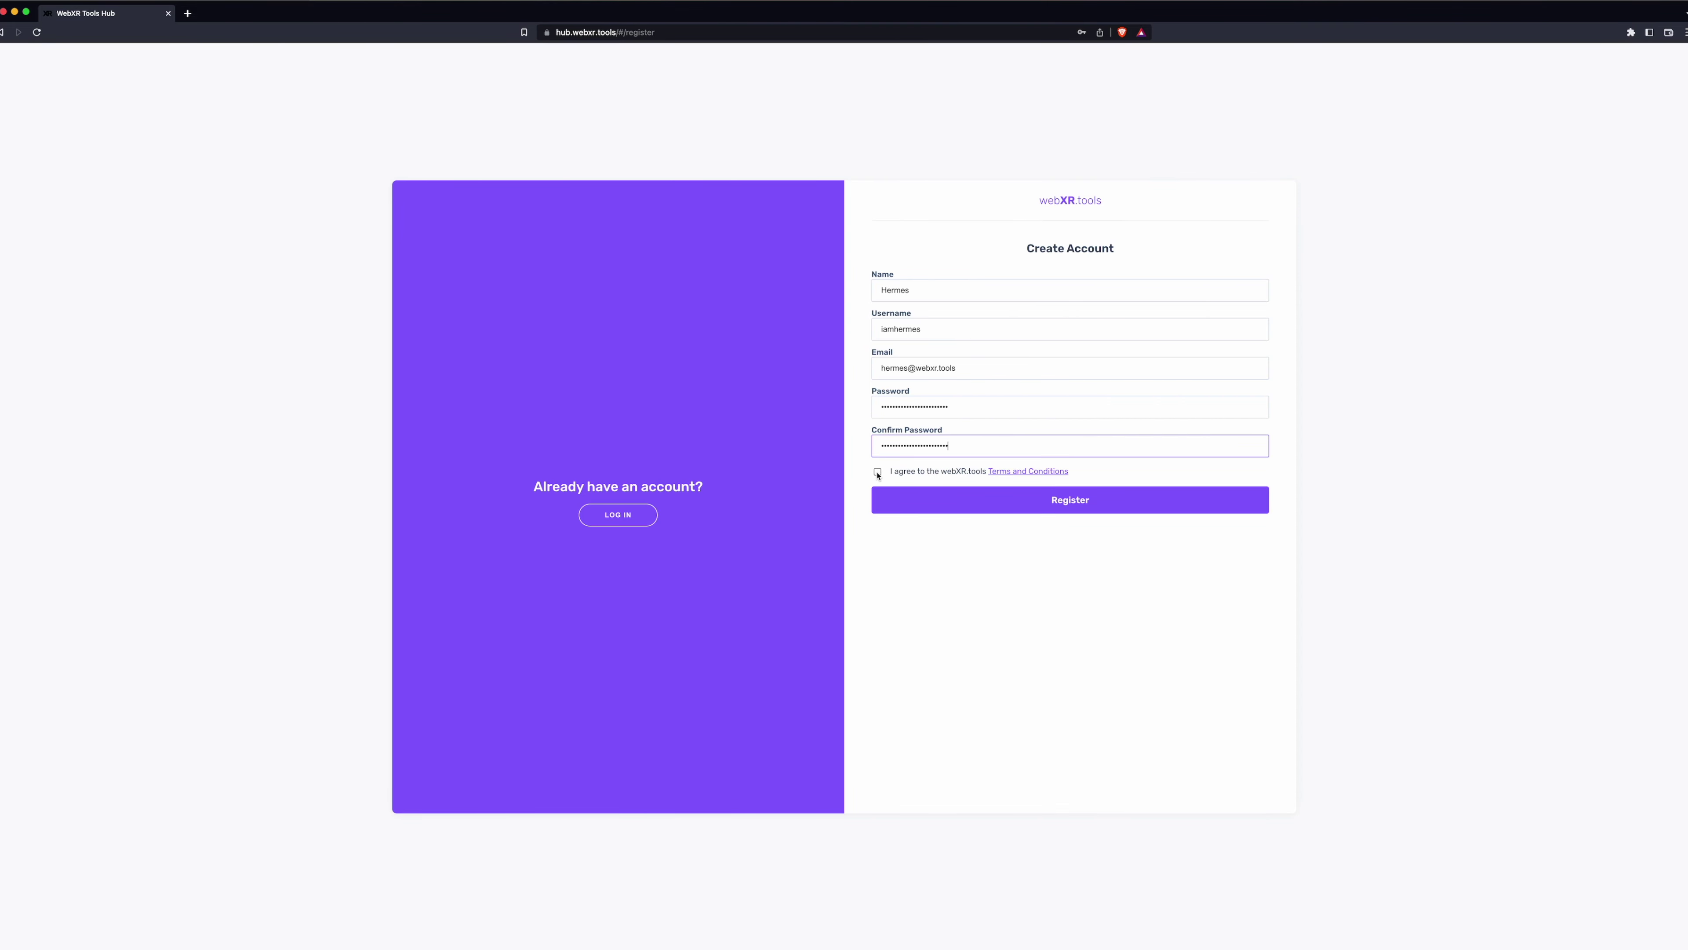
click(877, 472)
click(1067, 500)
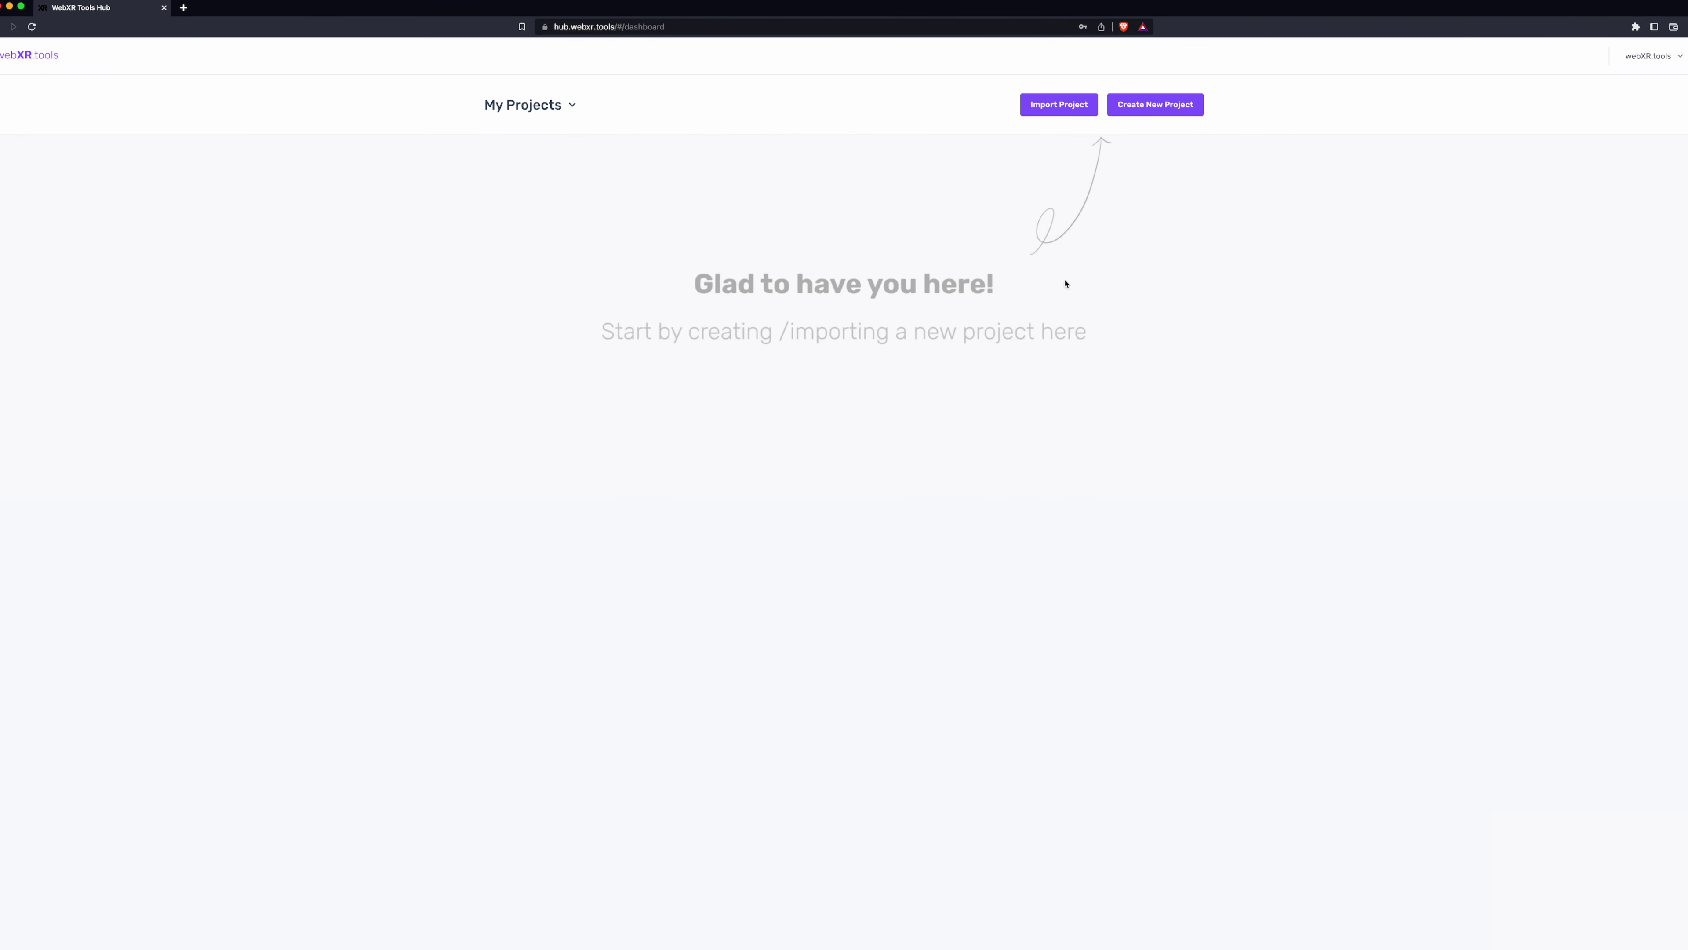
- Create a new project of type 360 named 'Quickstart 360 Studio'
click(1153, 109)
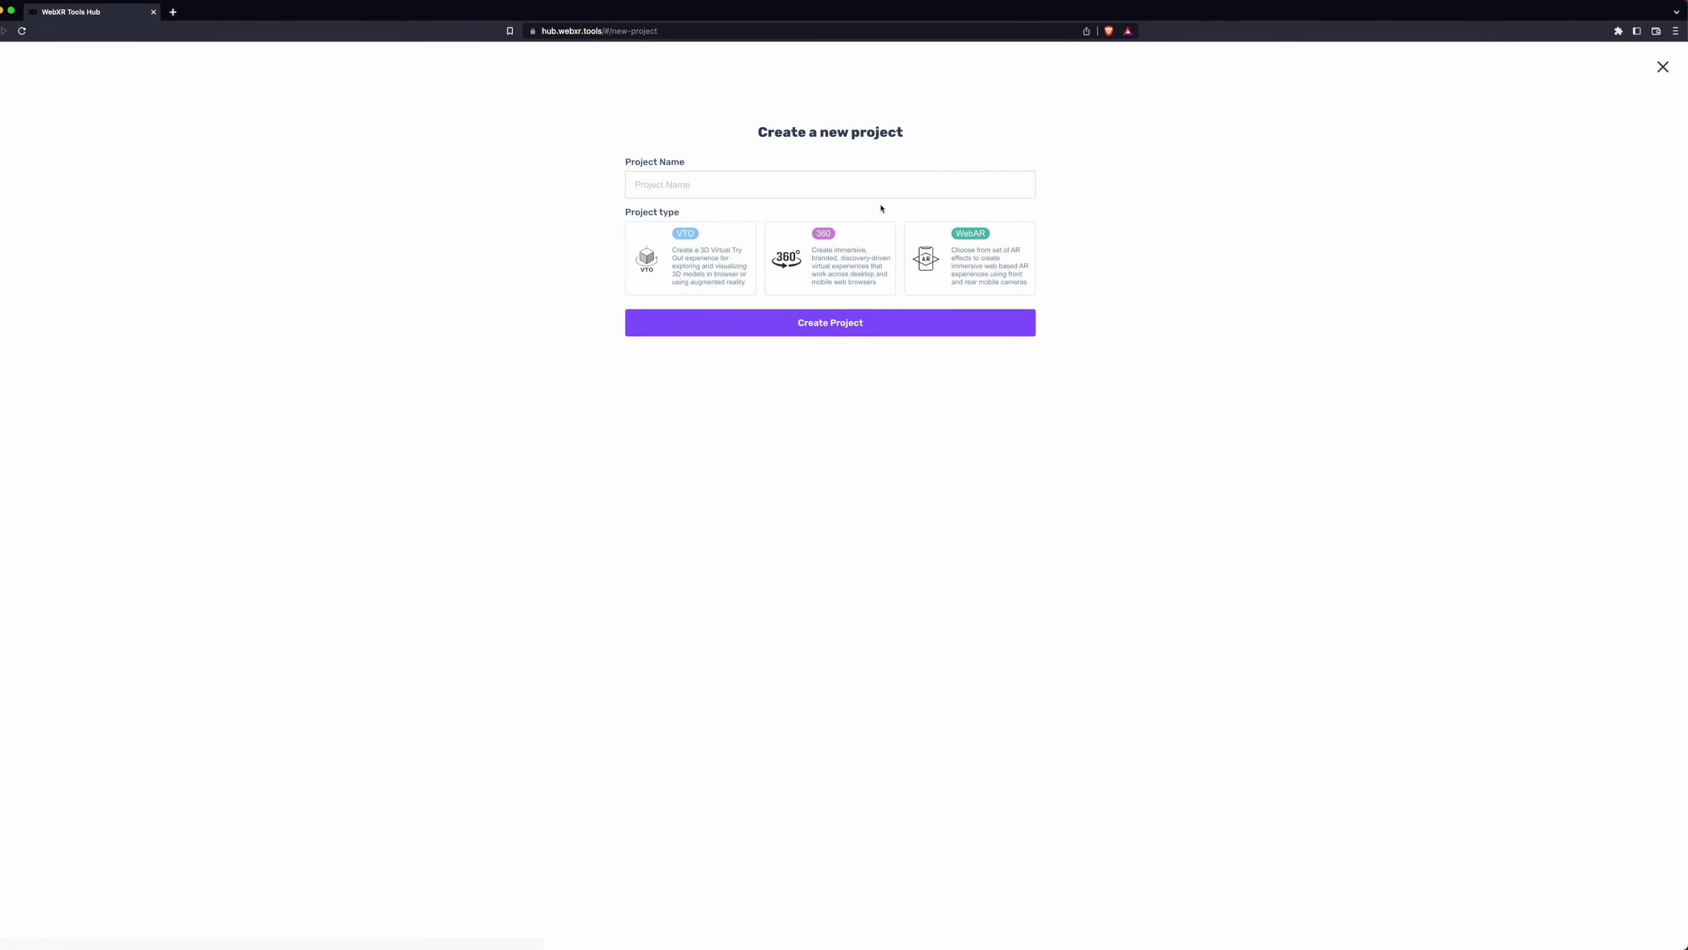
click(840, 185)
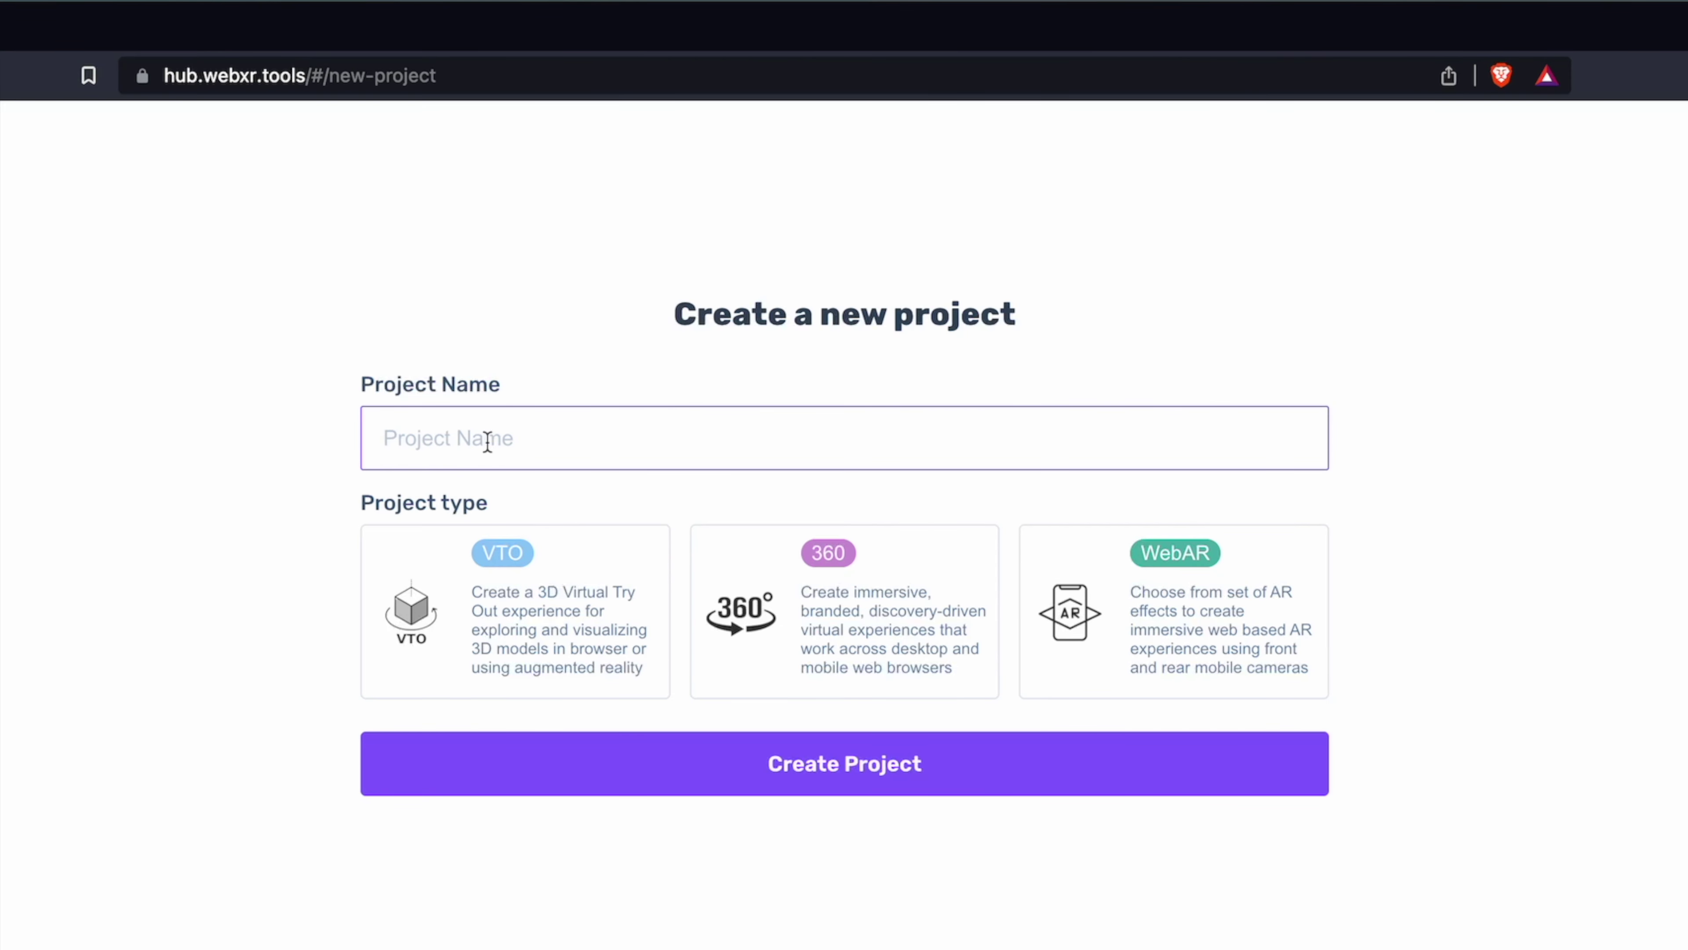
text(Quicks)
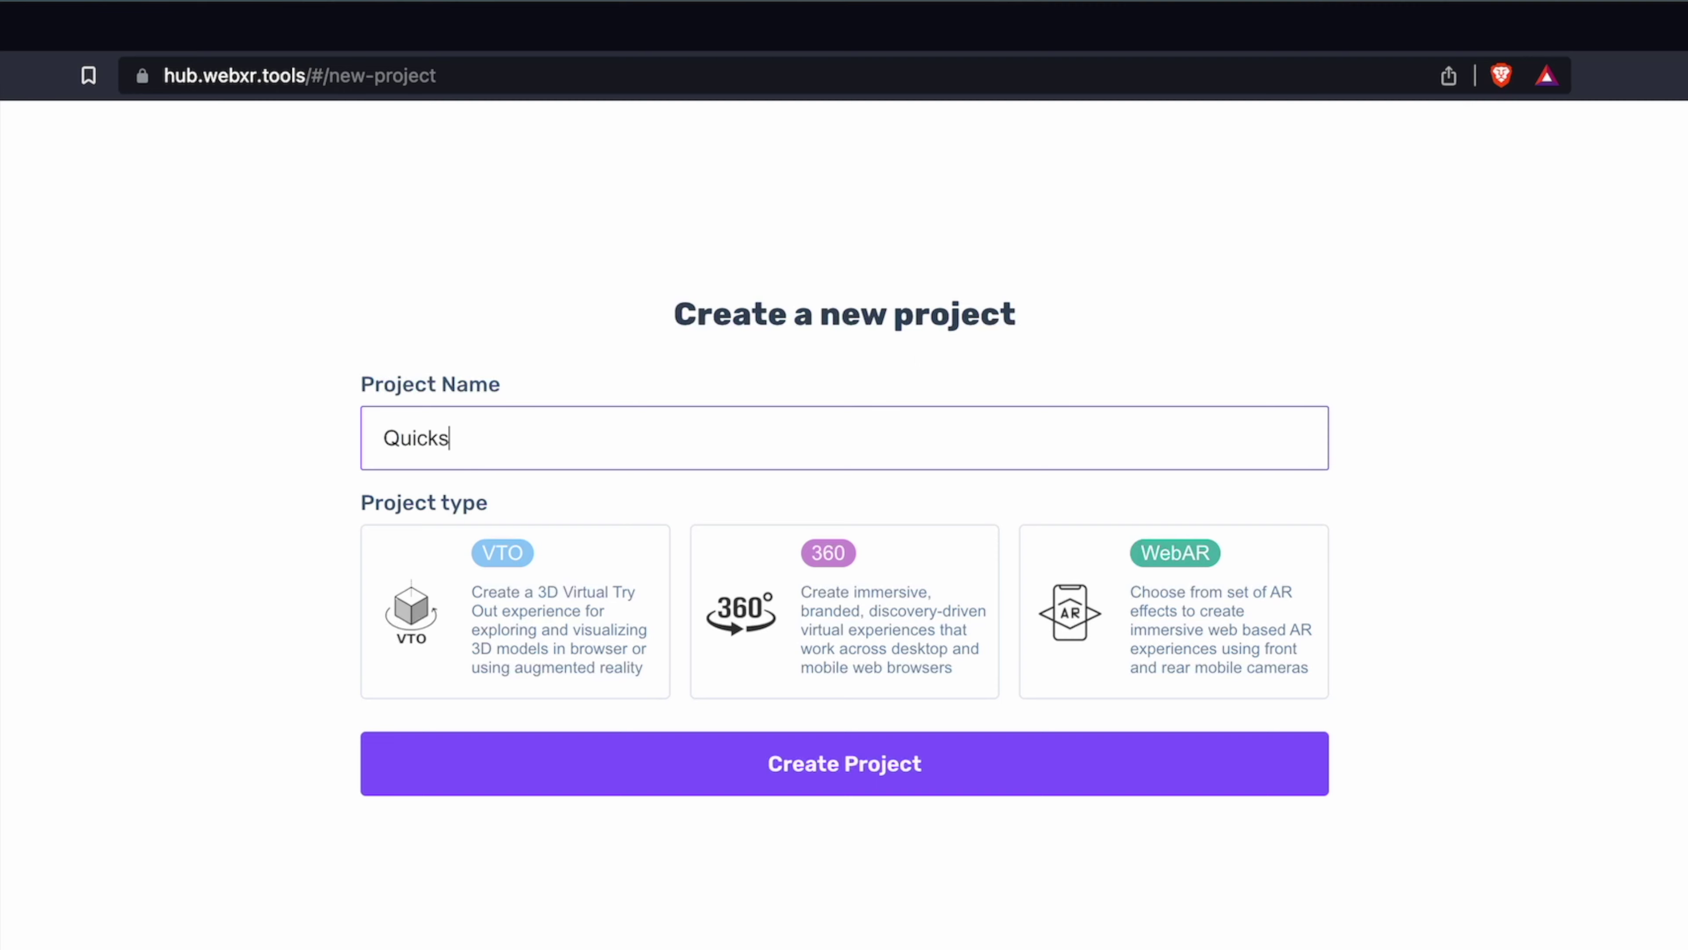
text(tart 360 Studio)
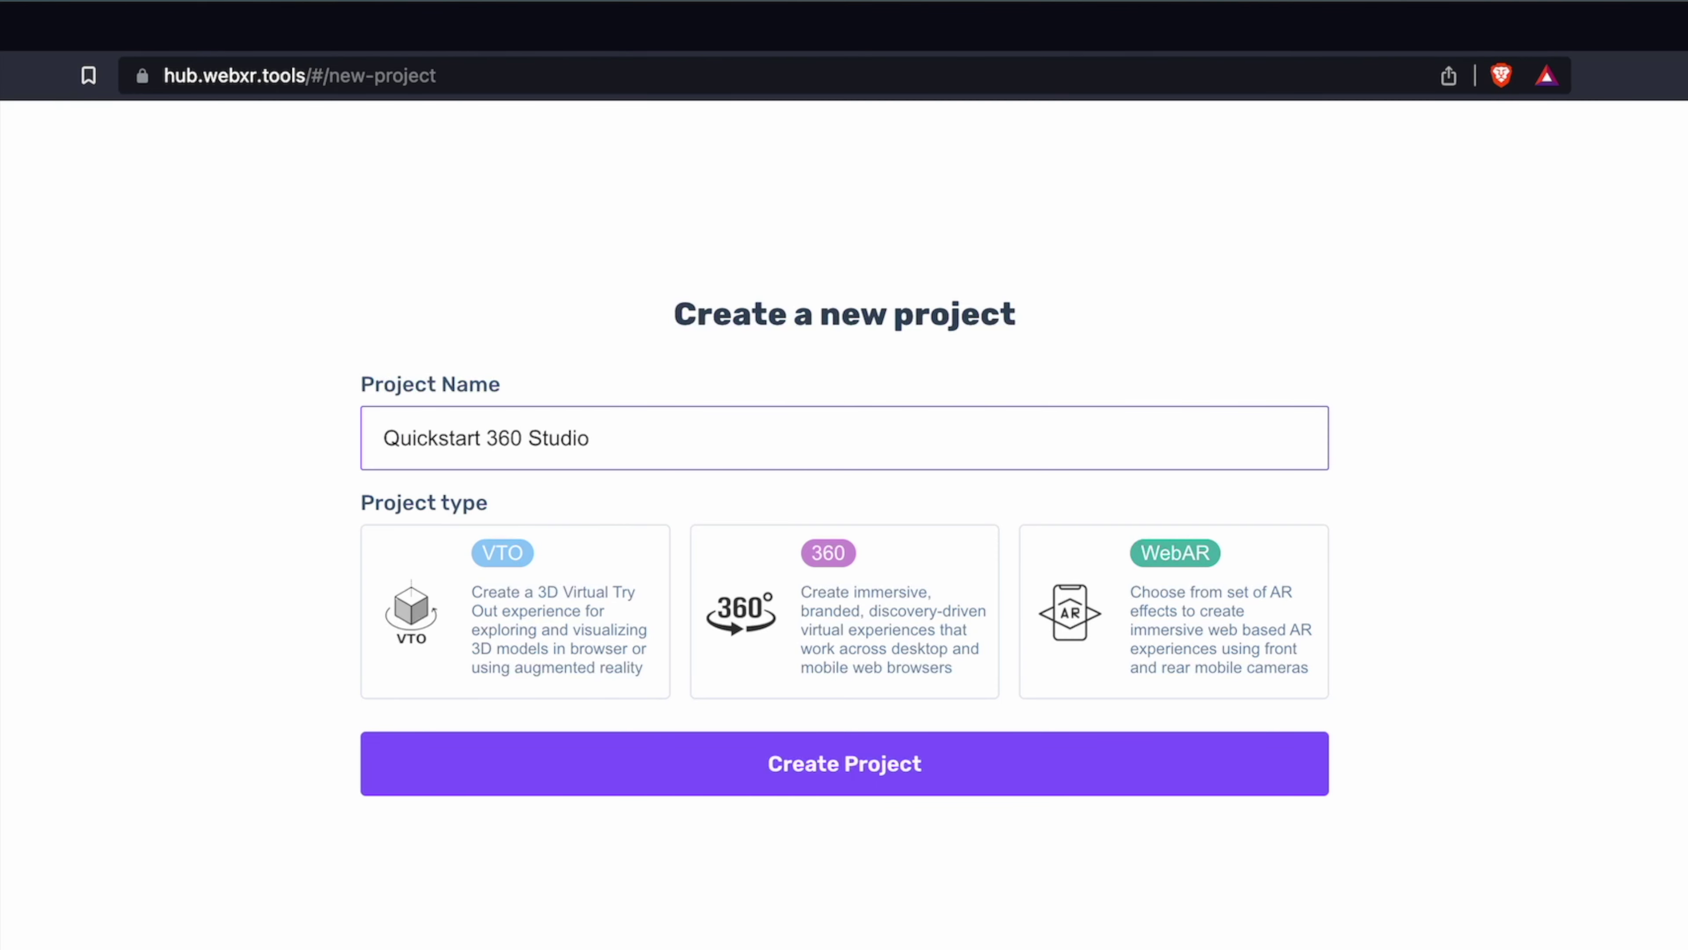
click(843, 659)
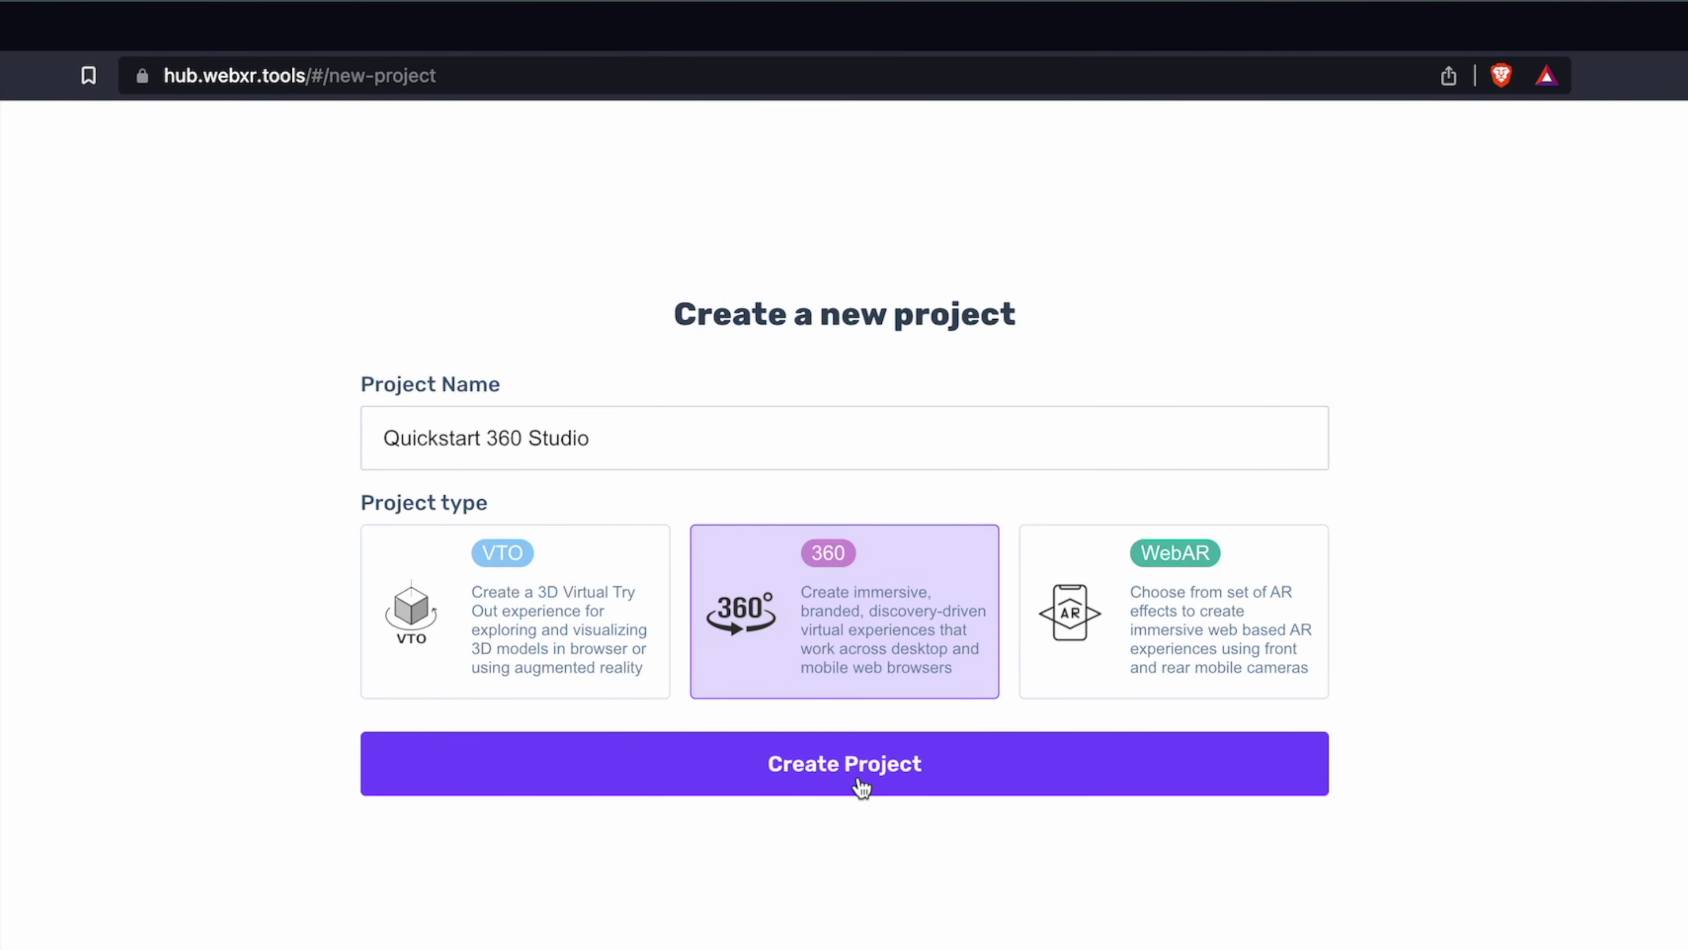
click(860, 783)
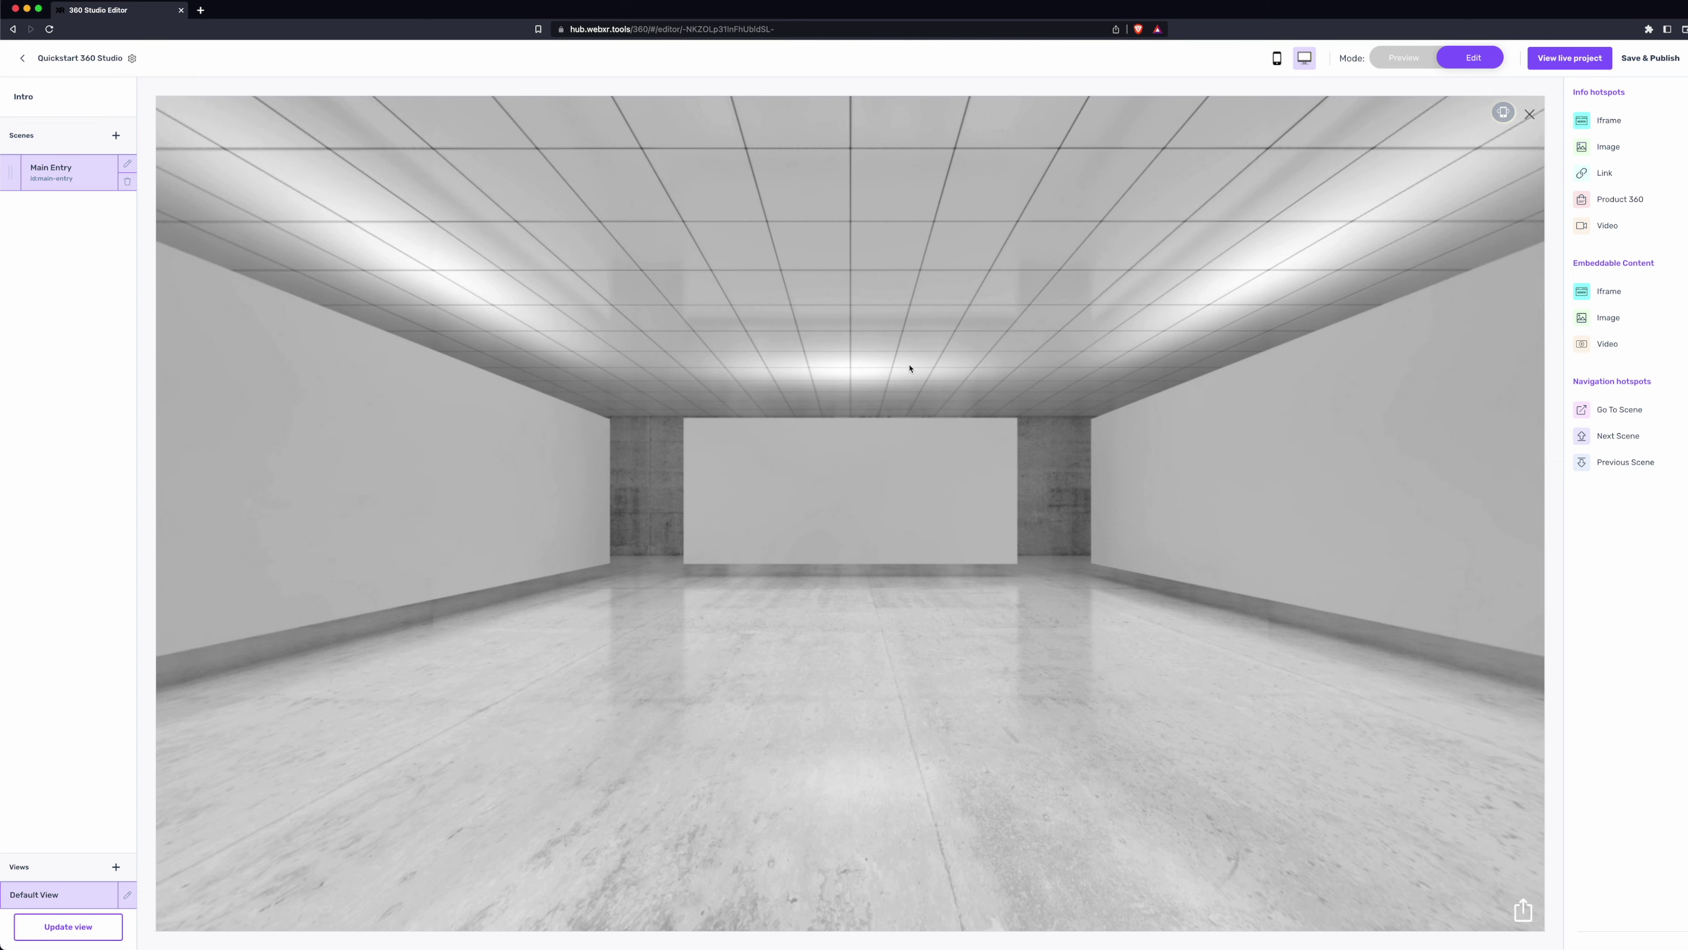
- Drag the panorama to look around the default white gallery room of Main Entry
drag(991, 477, 1014, 518)
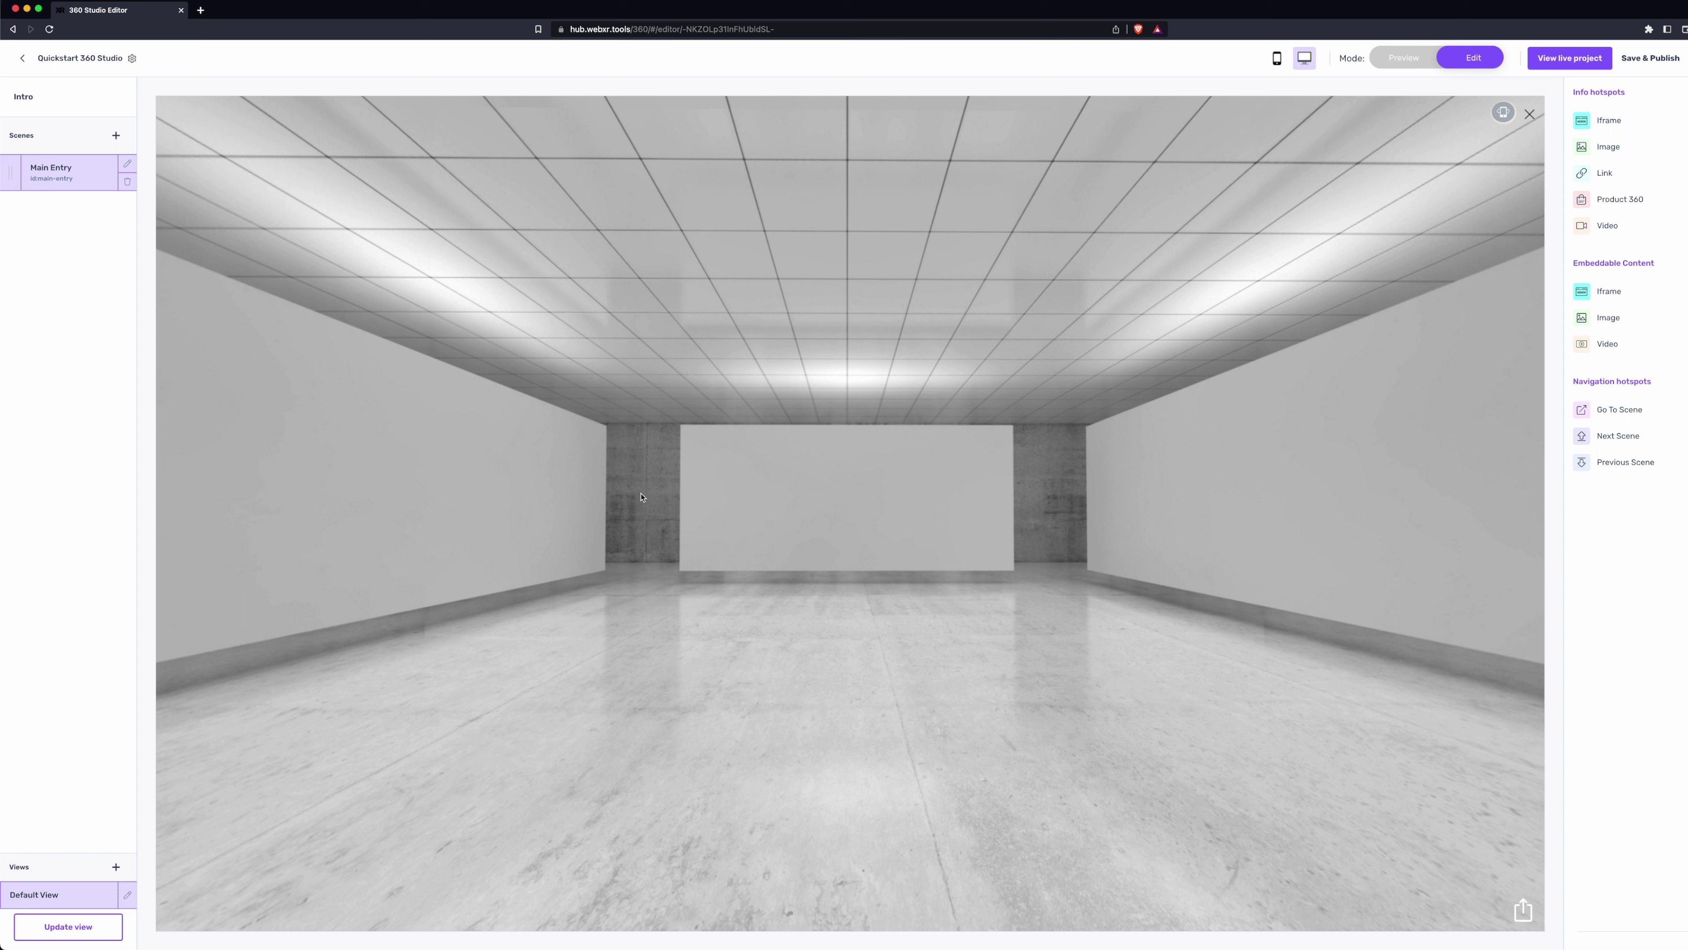
- Add and save a scene named 'Office' whose panorama is the newly uploaded office.jpg
click(114, 136)
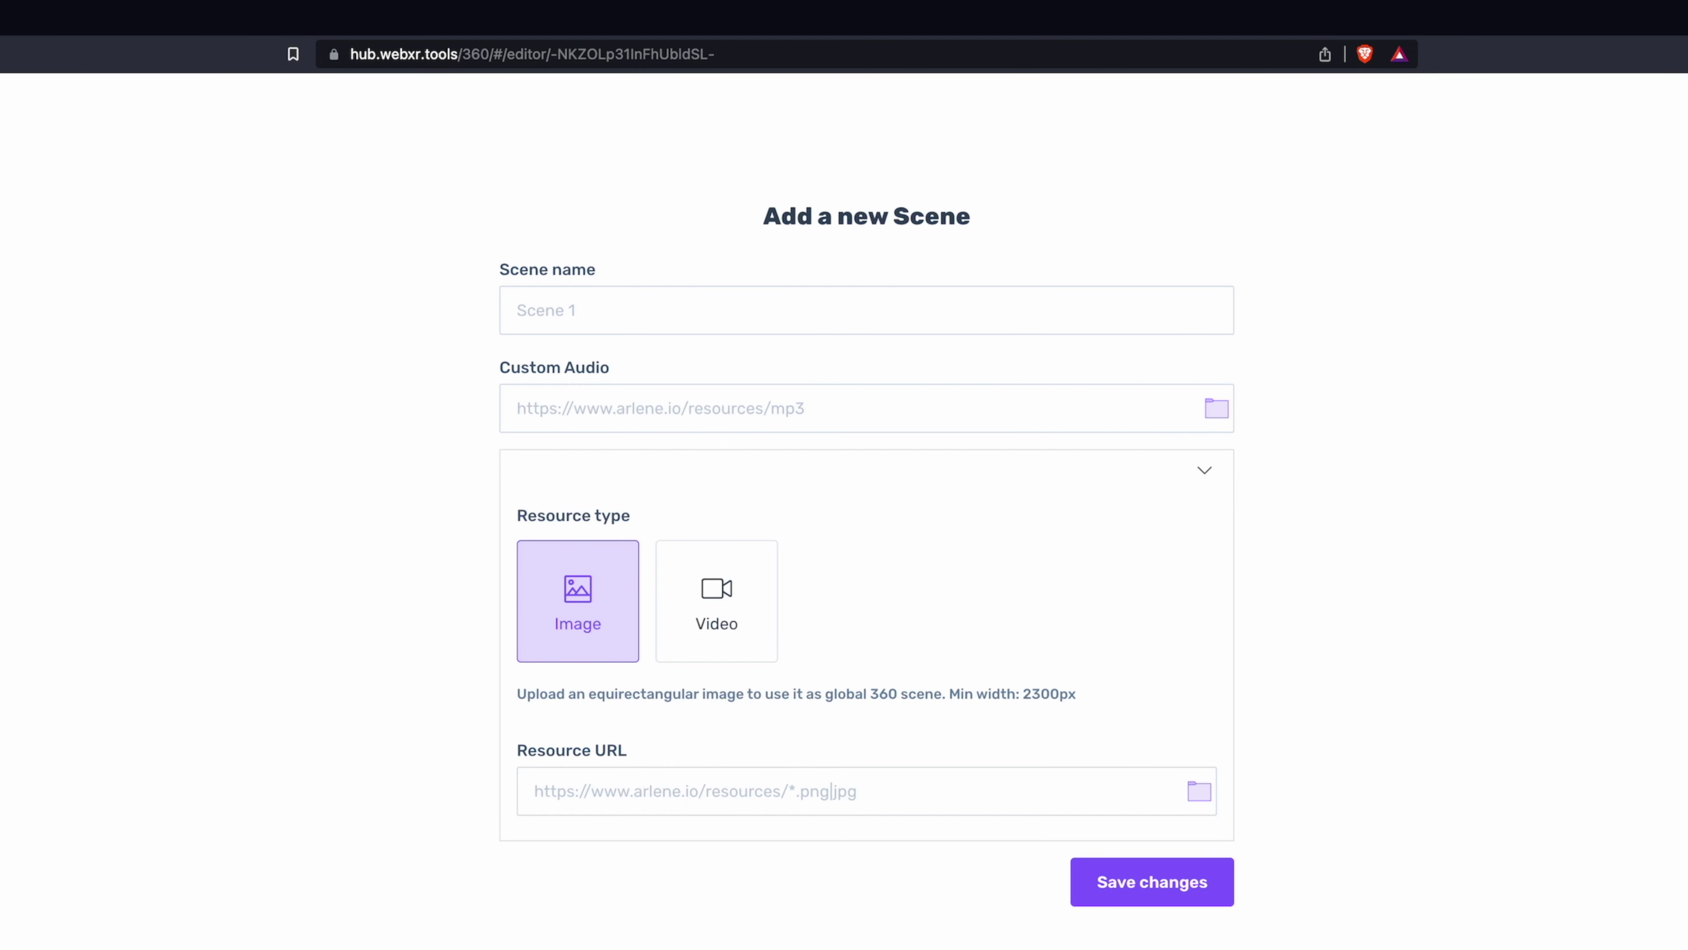
click(565, 322)
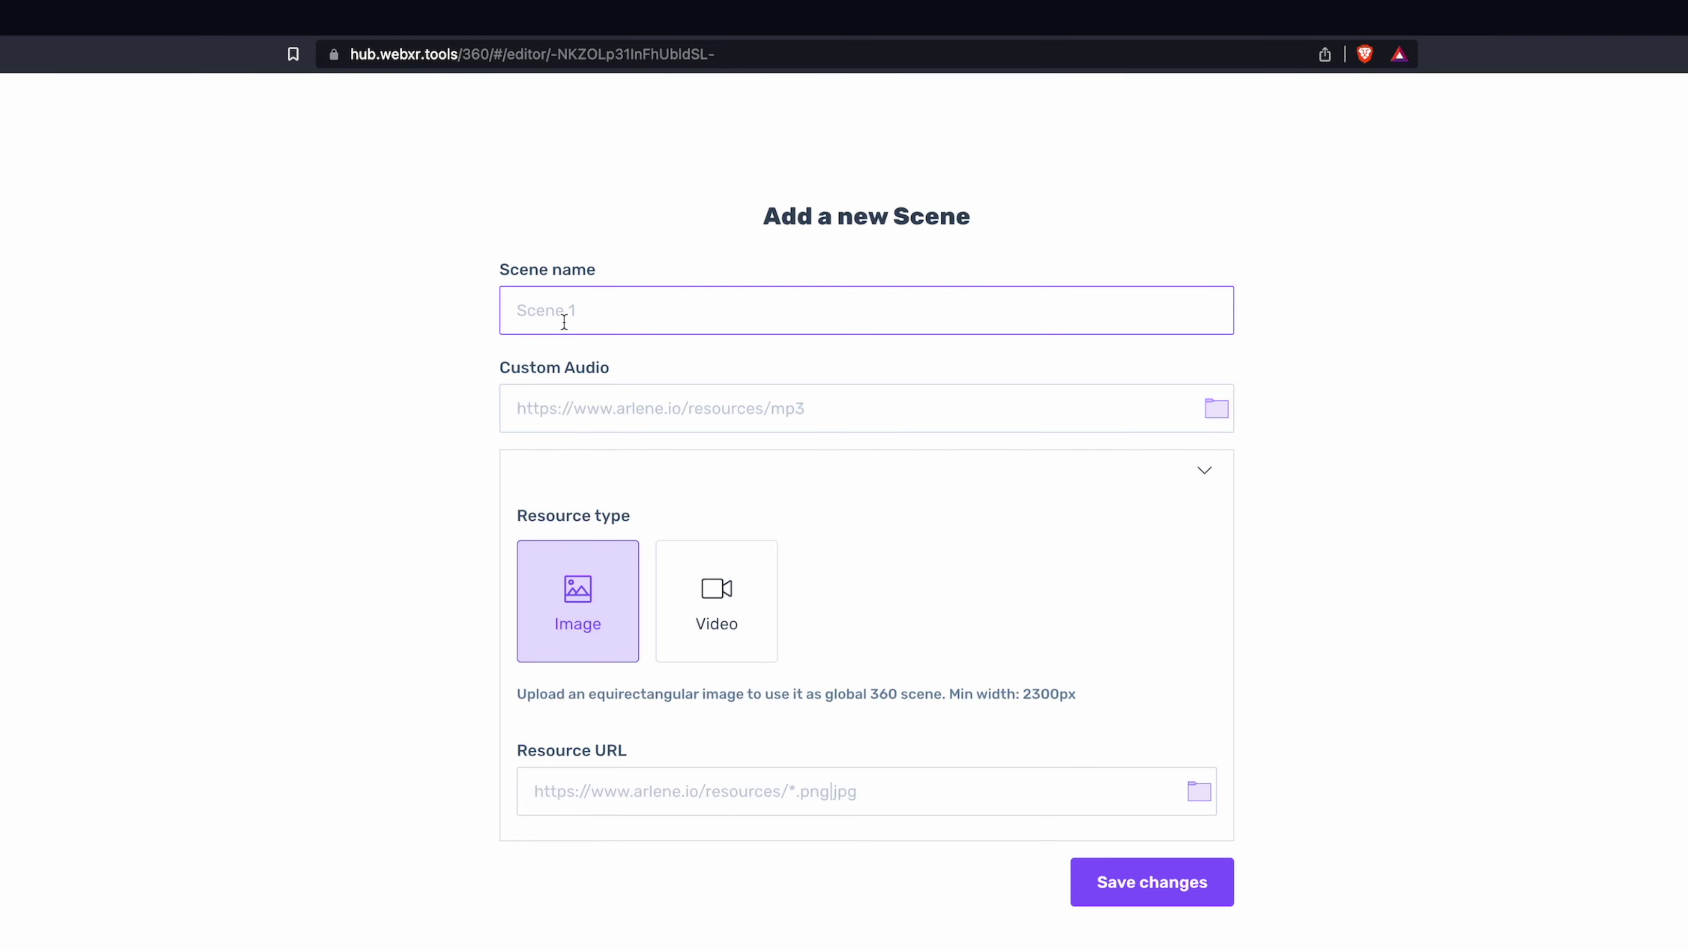
text(Office)
click(1199, 792)
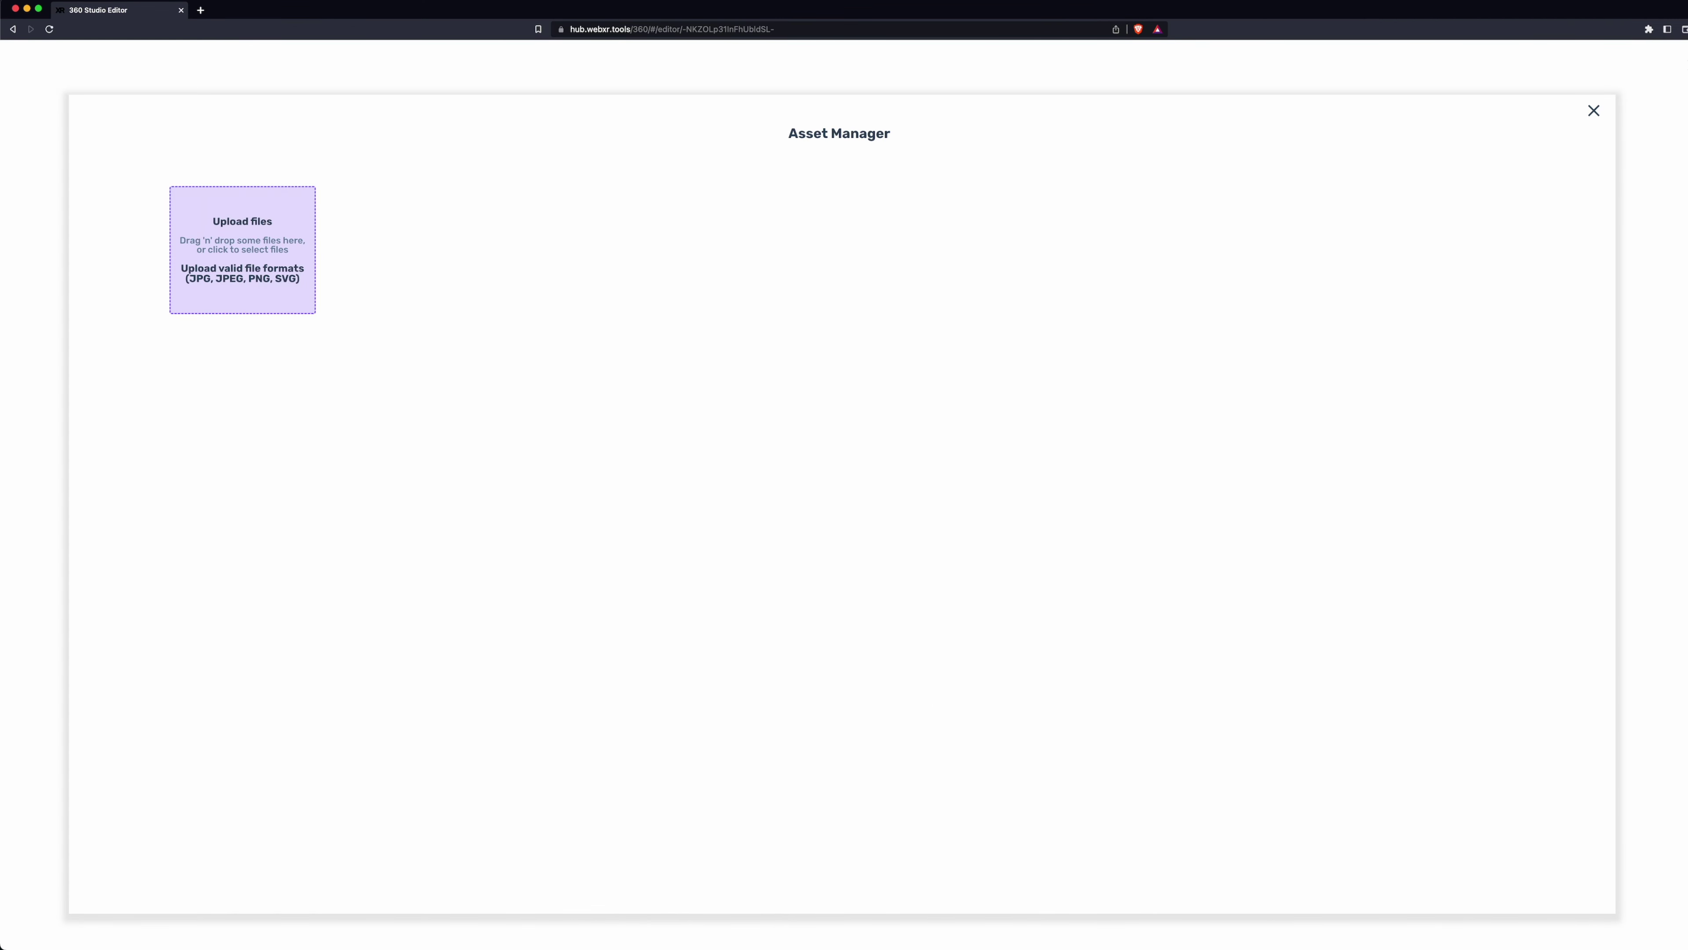
drag(958, 466, 961, 468)
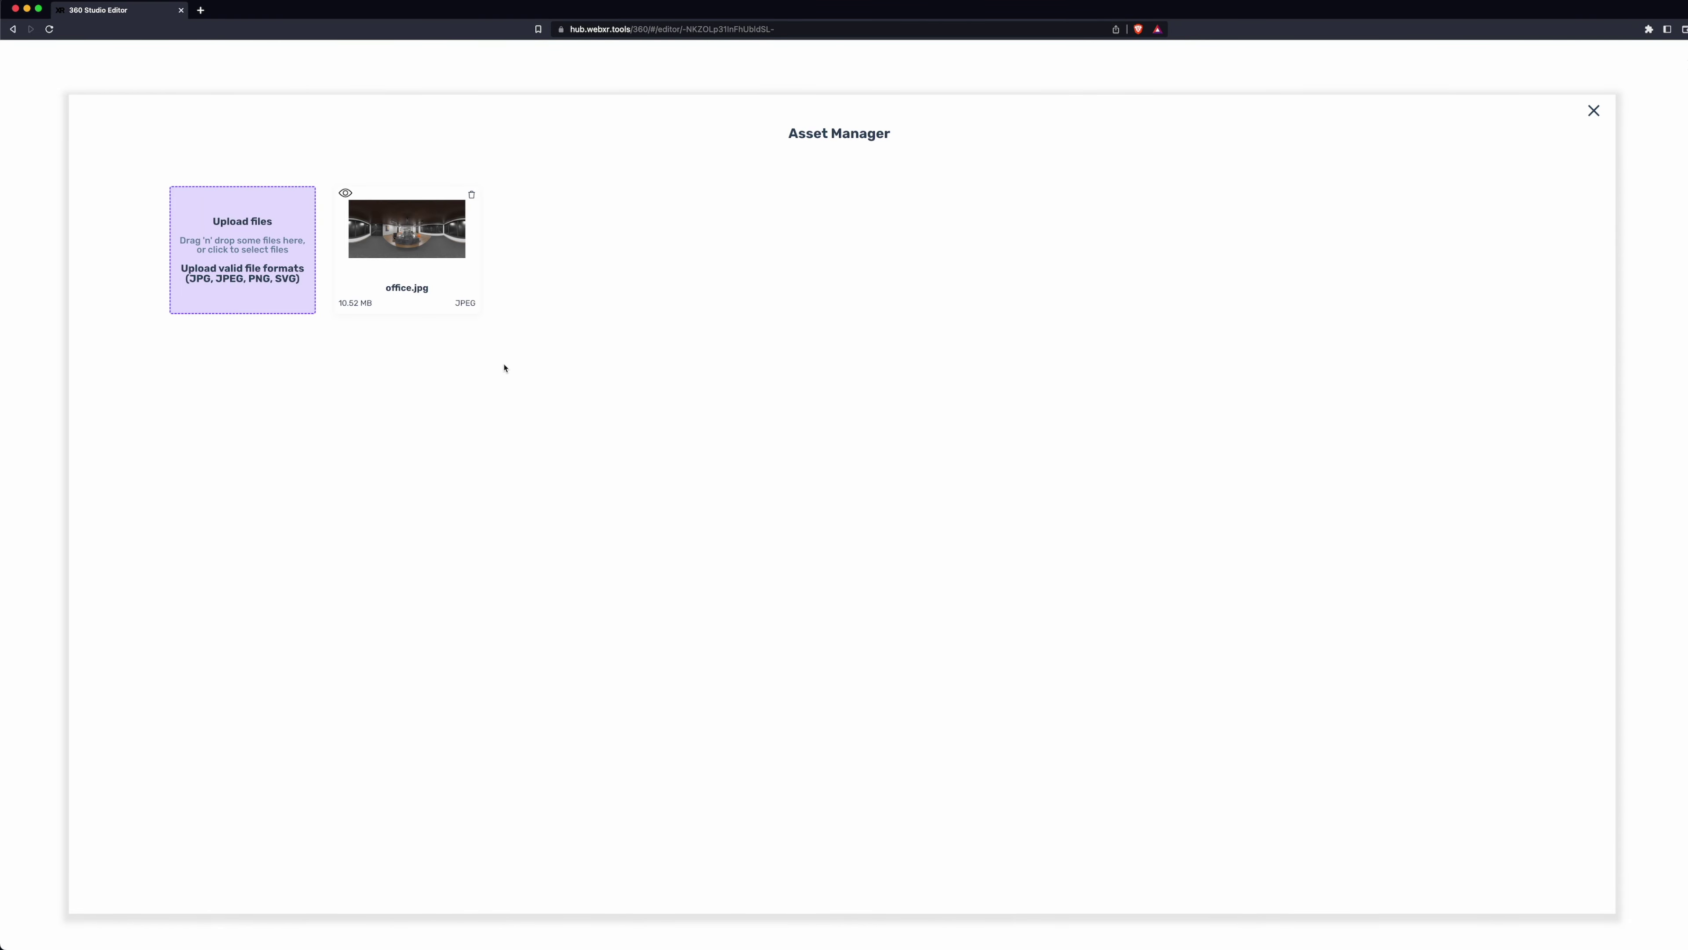
click(421, 266)
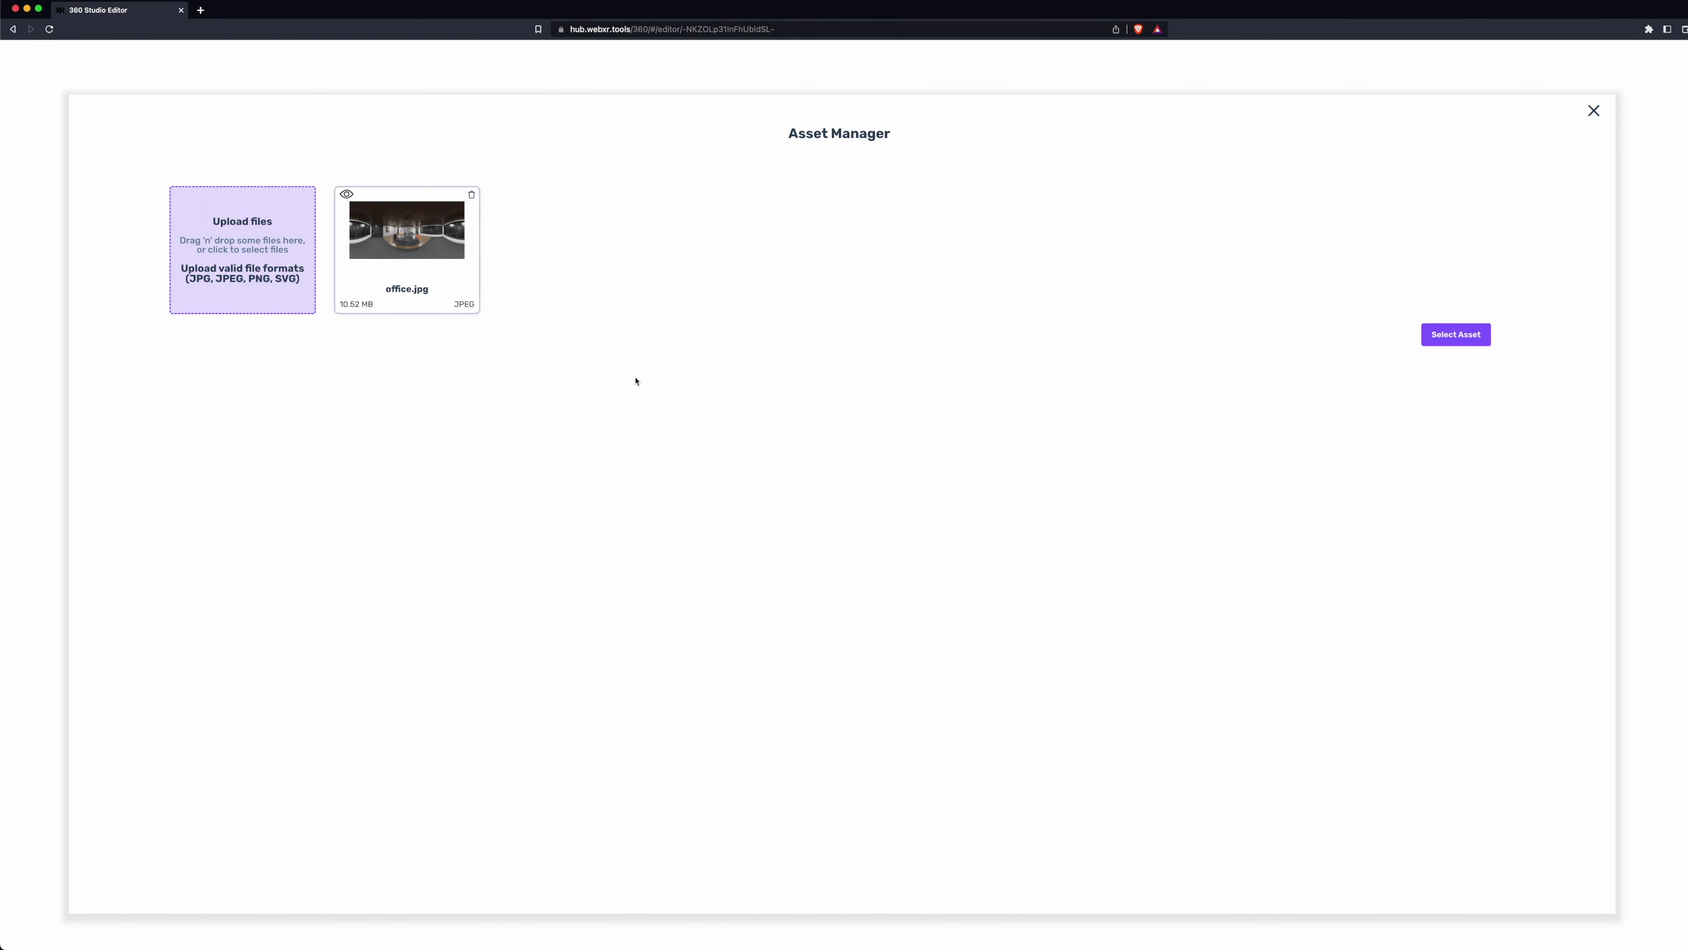
click(1456, 335)
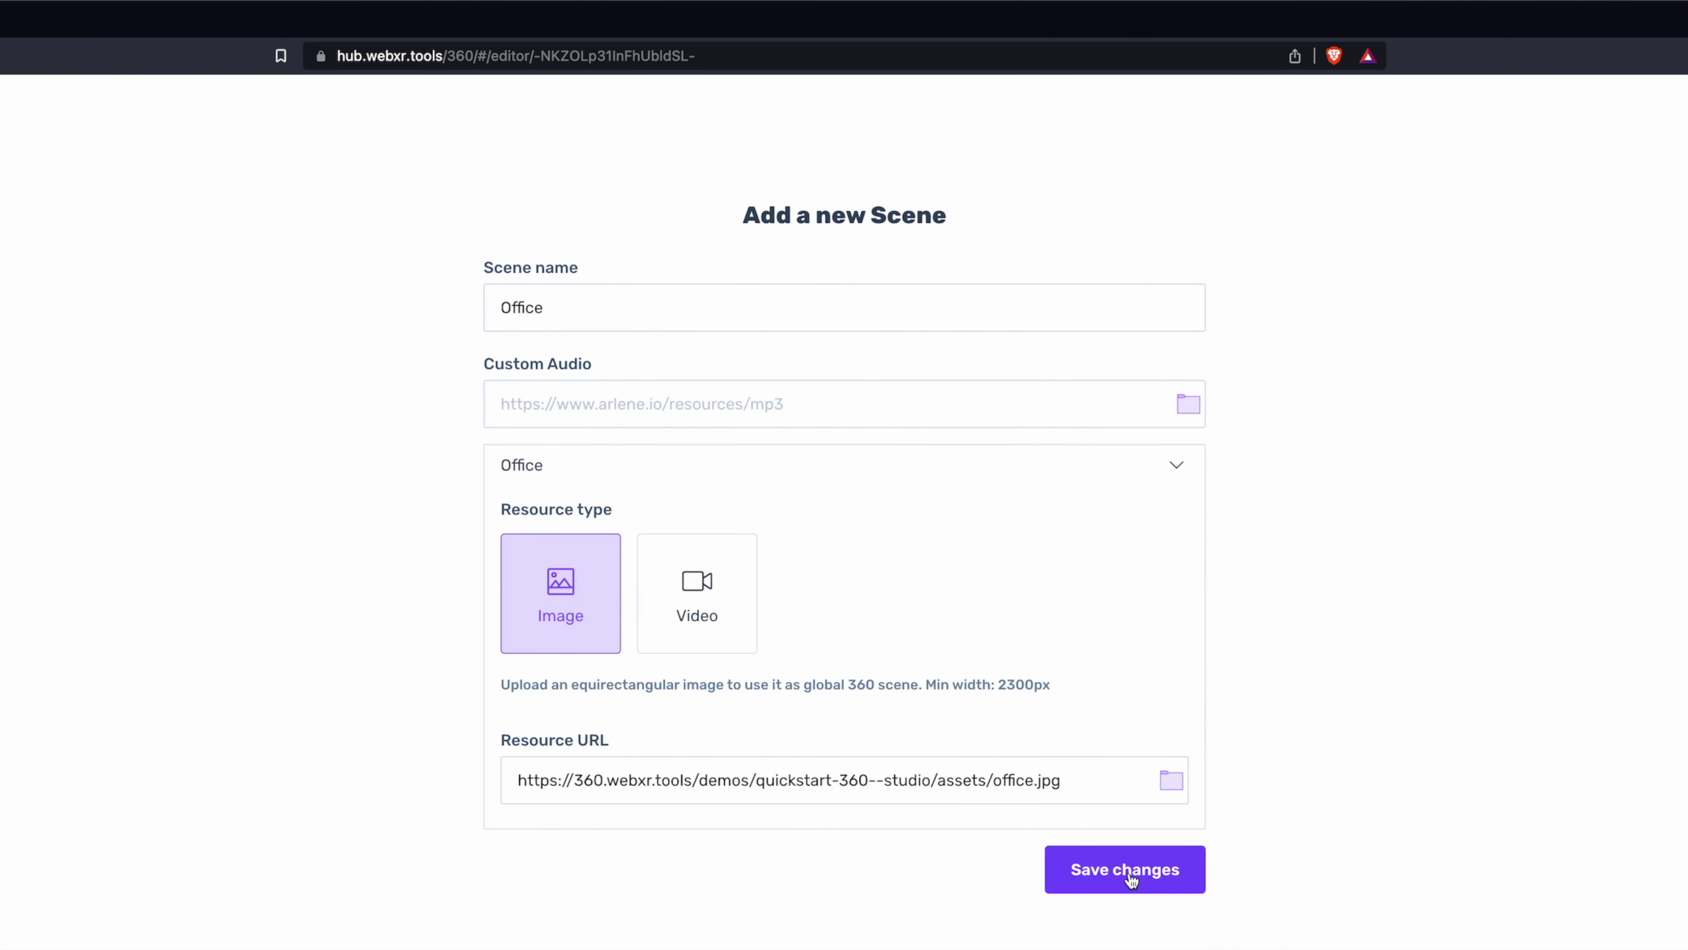
click(1132, 879)
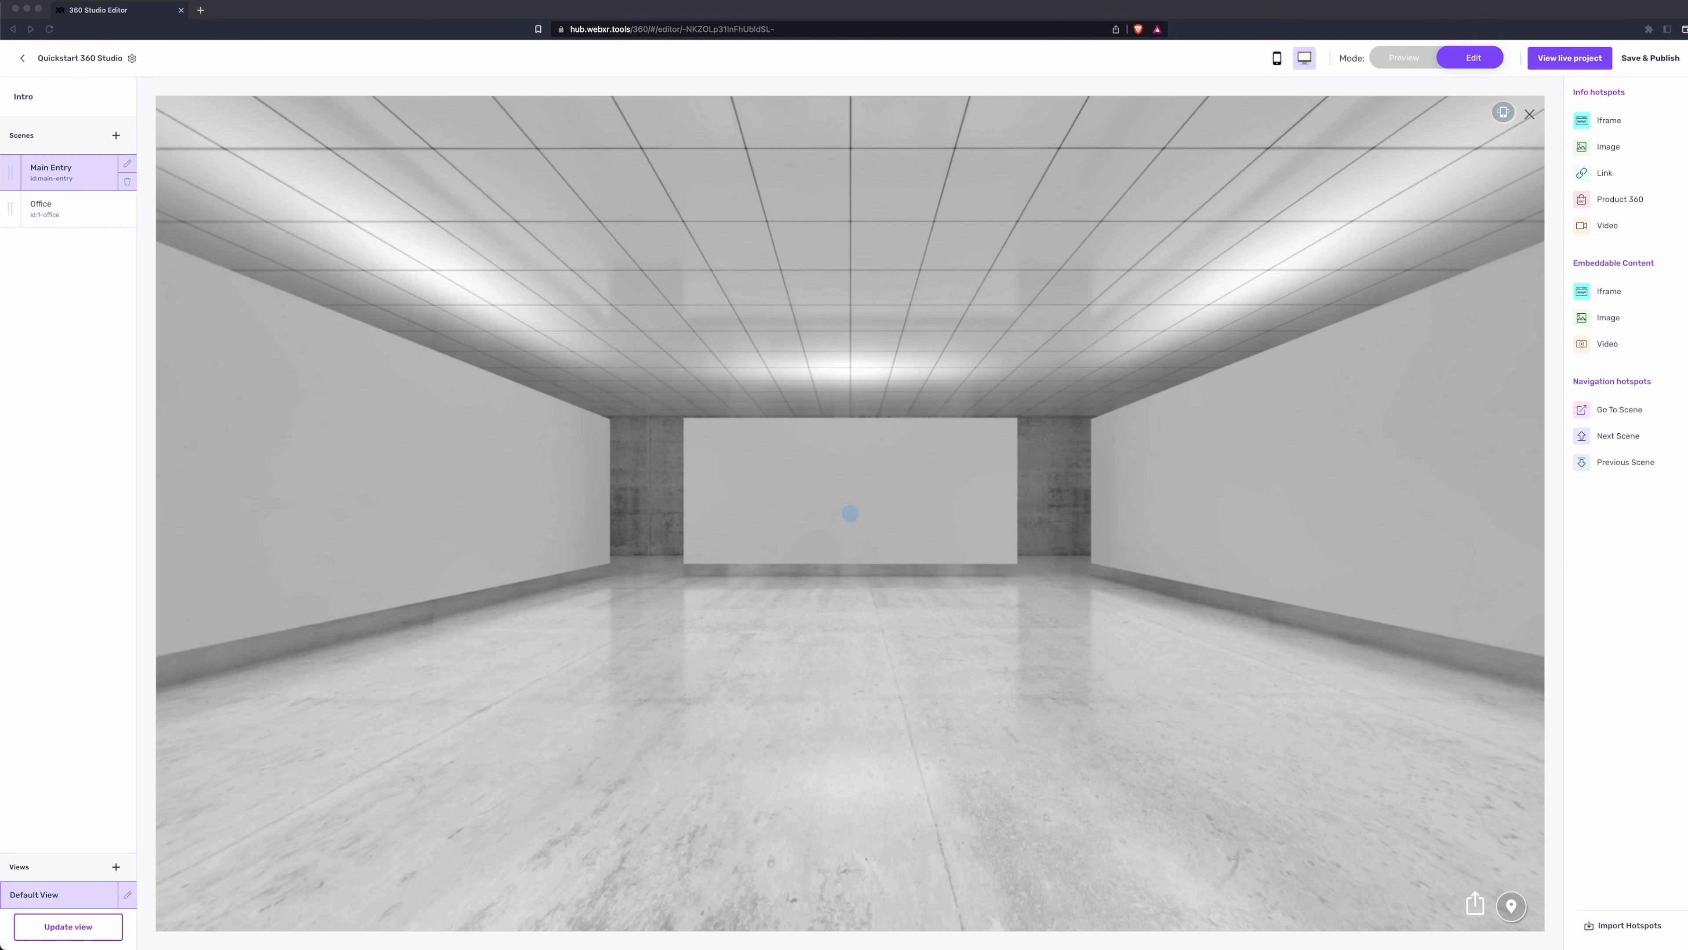
click(780, 490)
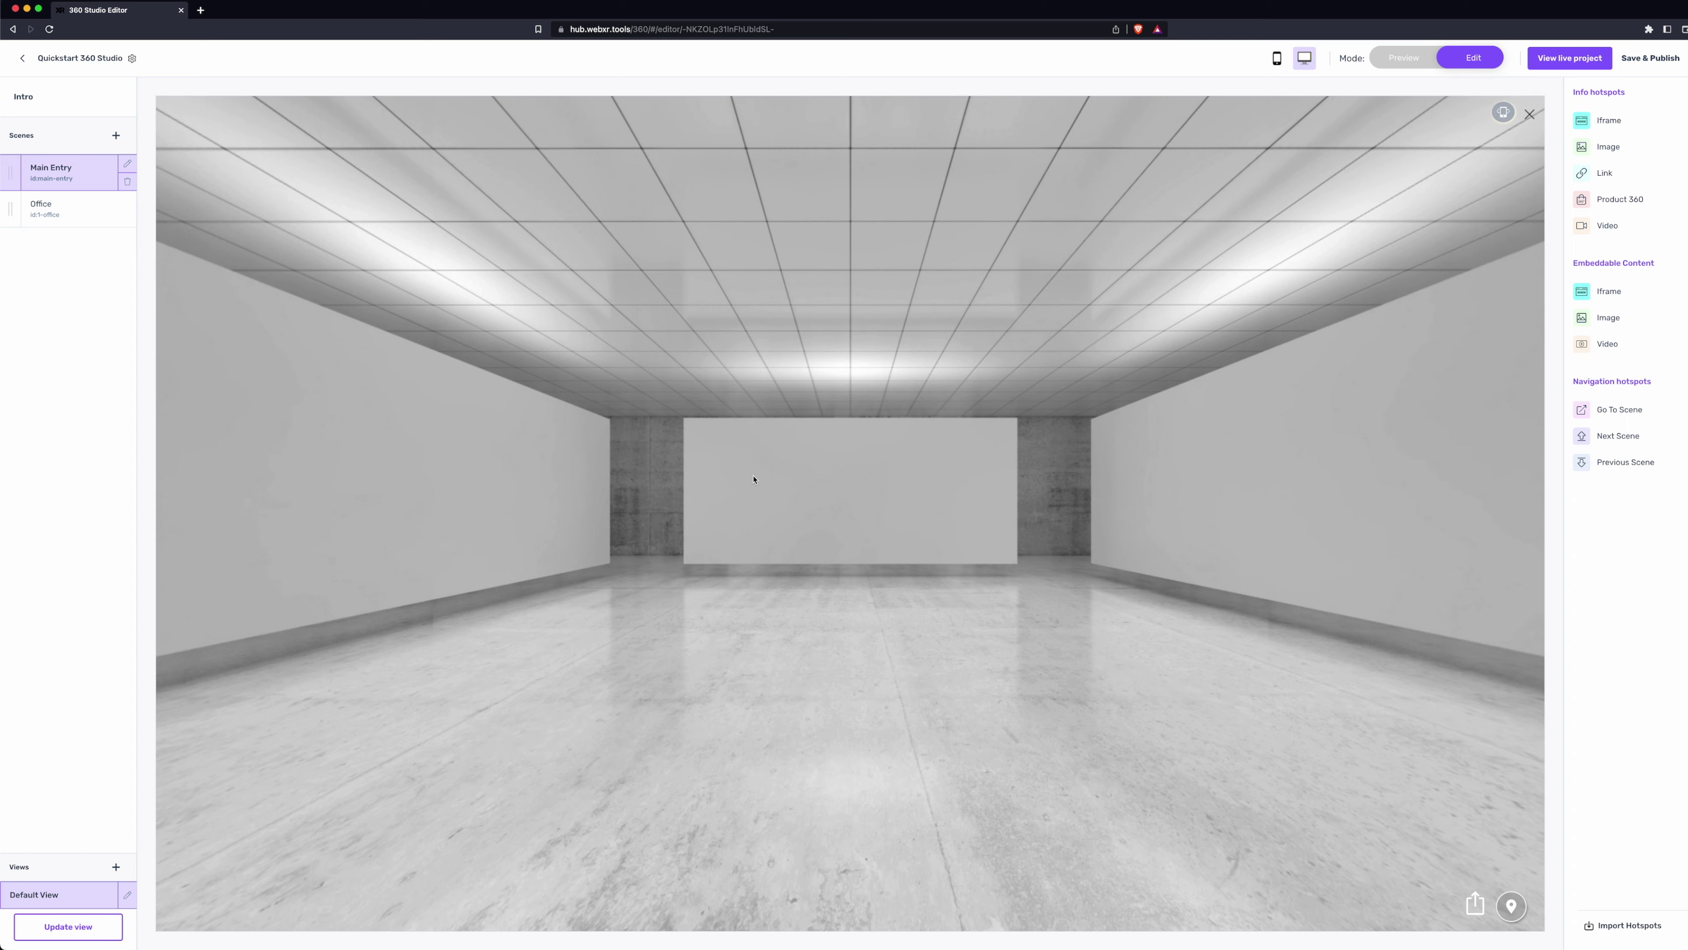
click(91, 211)
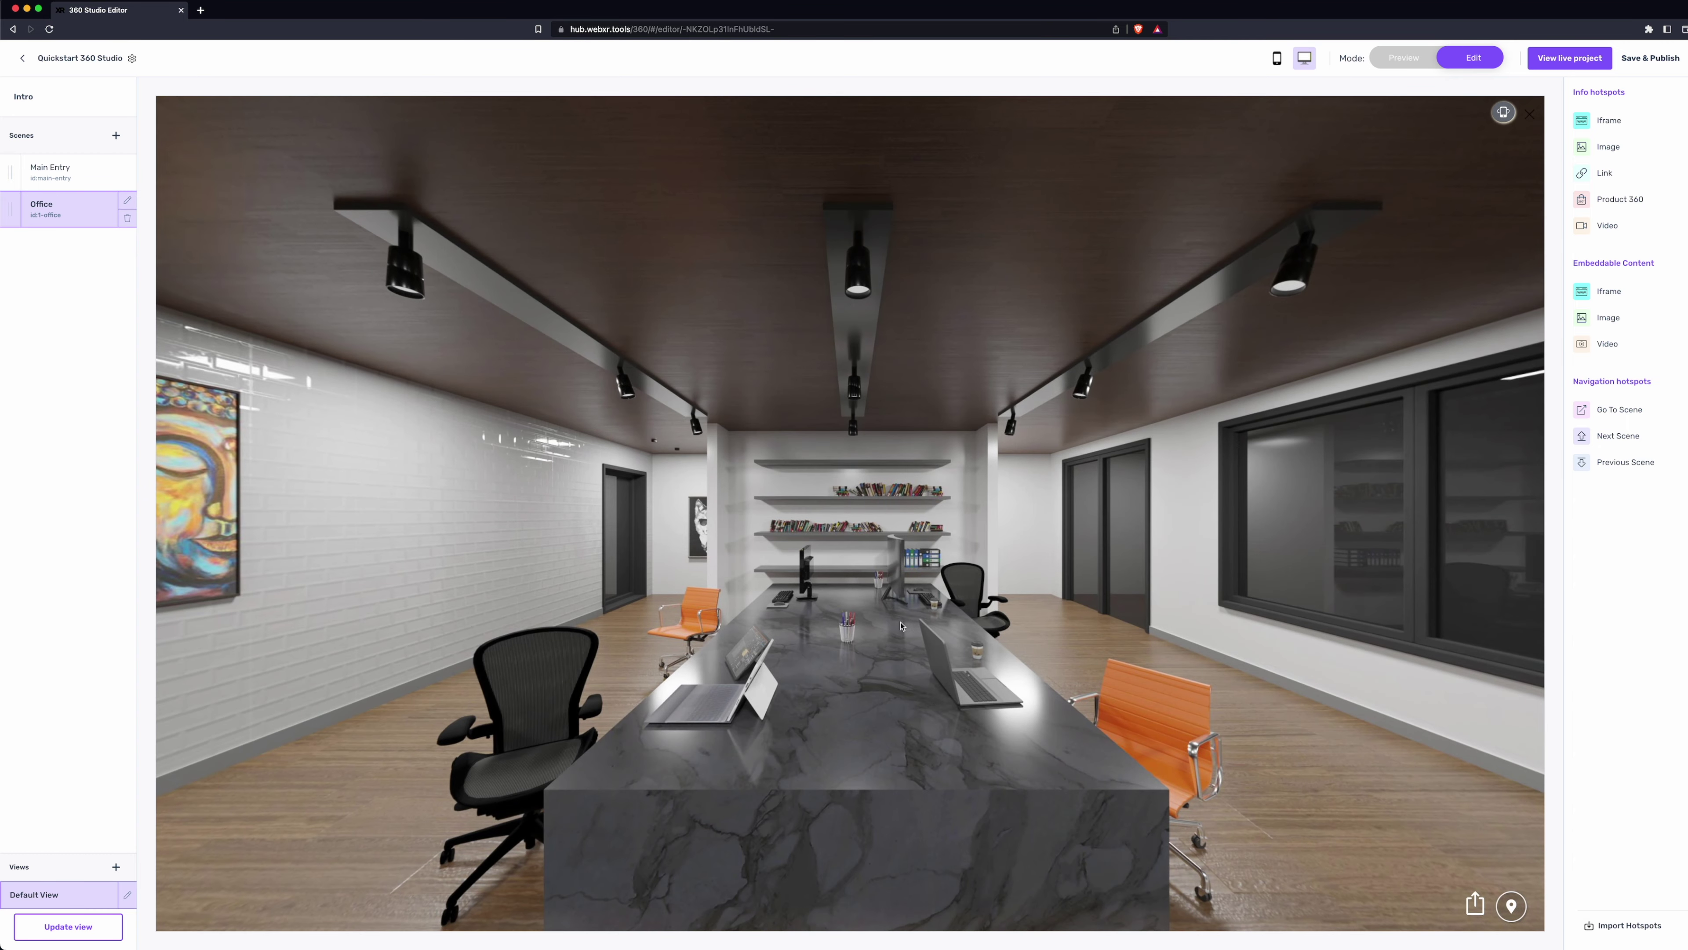
scroll(902, 625, down, 3)
click(86, 178)
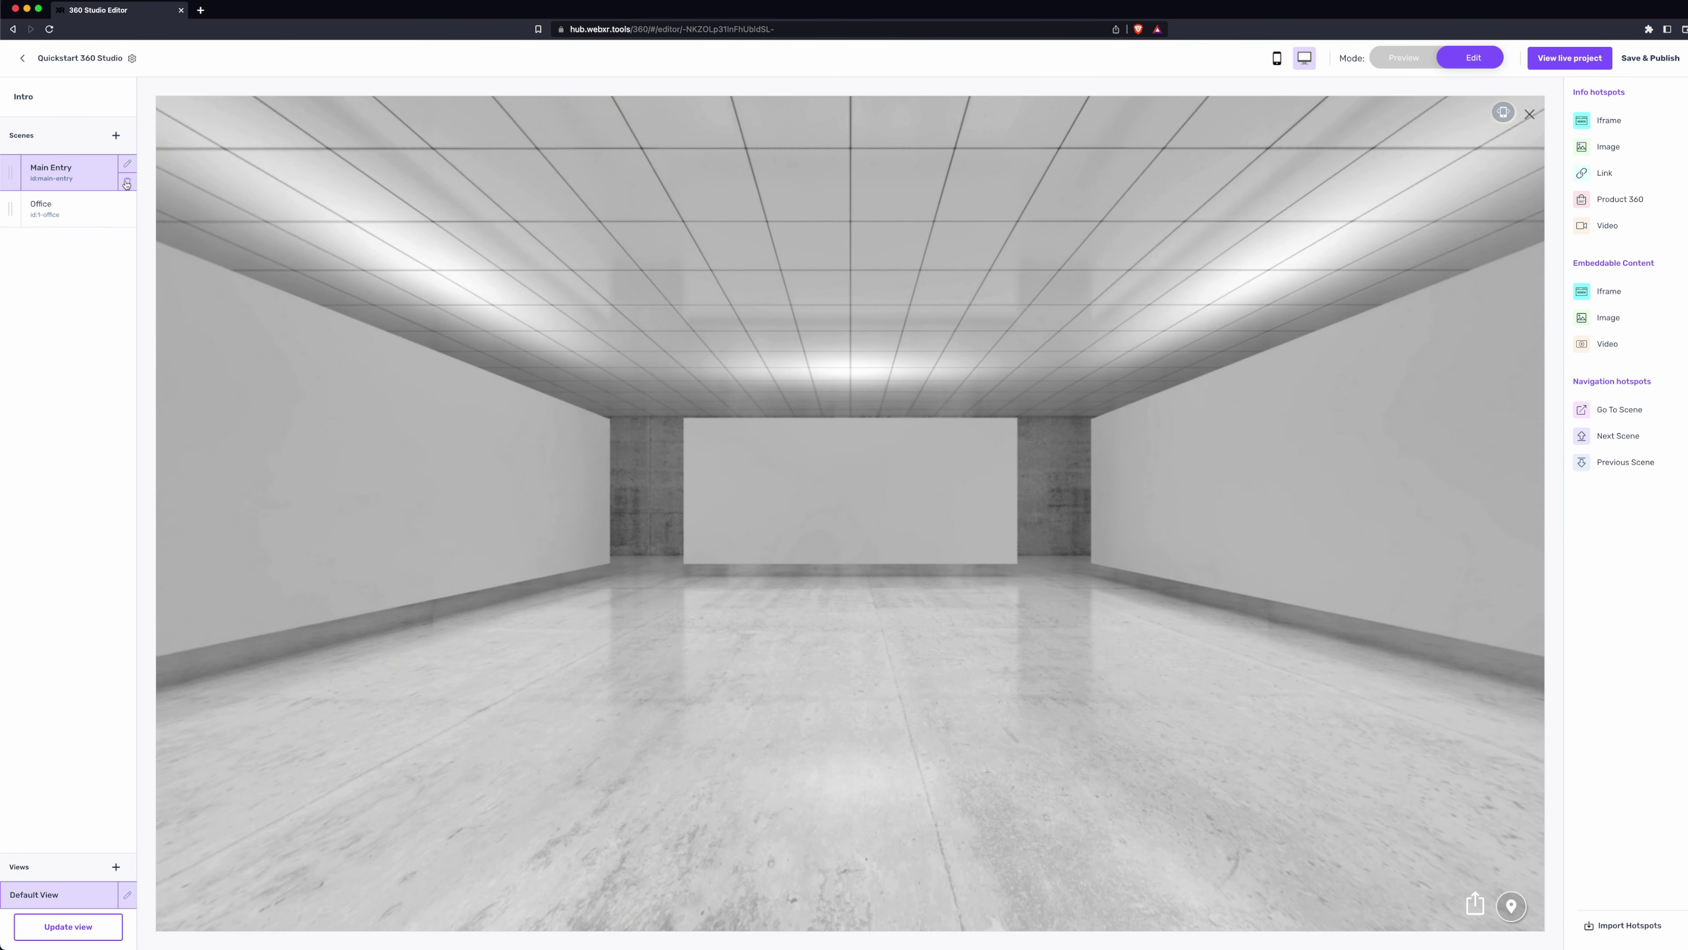
- Delete the Main Entry scene and confirm the deletion
click(126, 183)
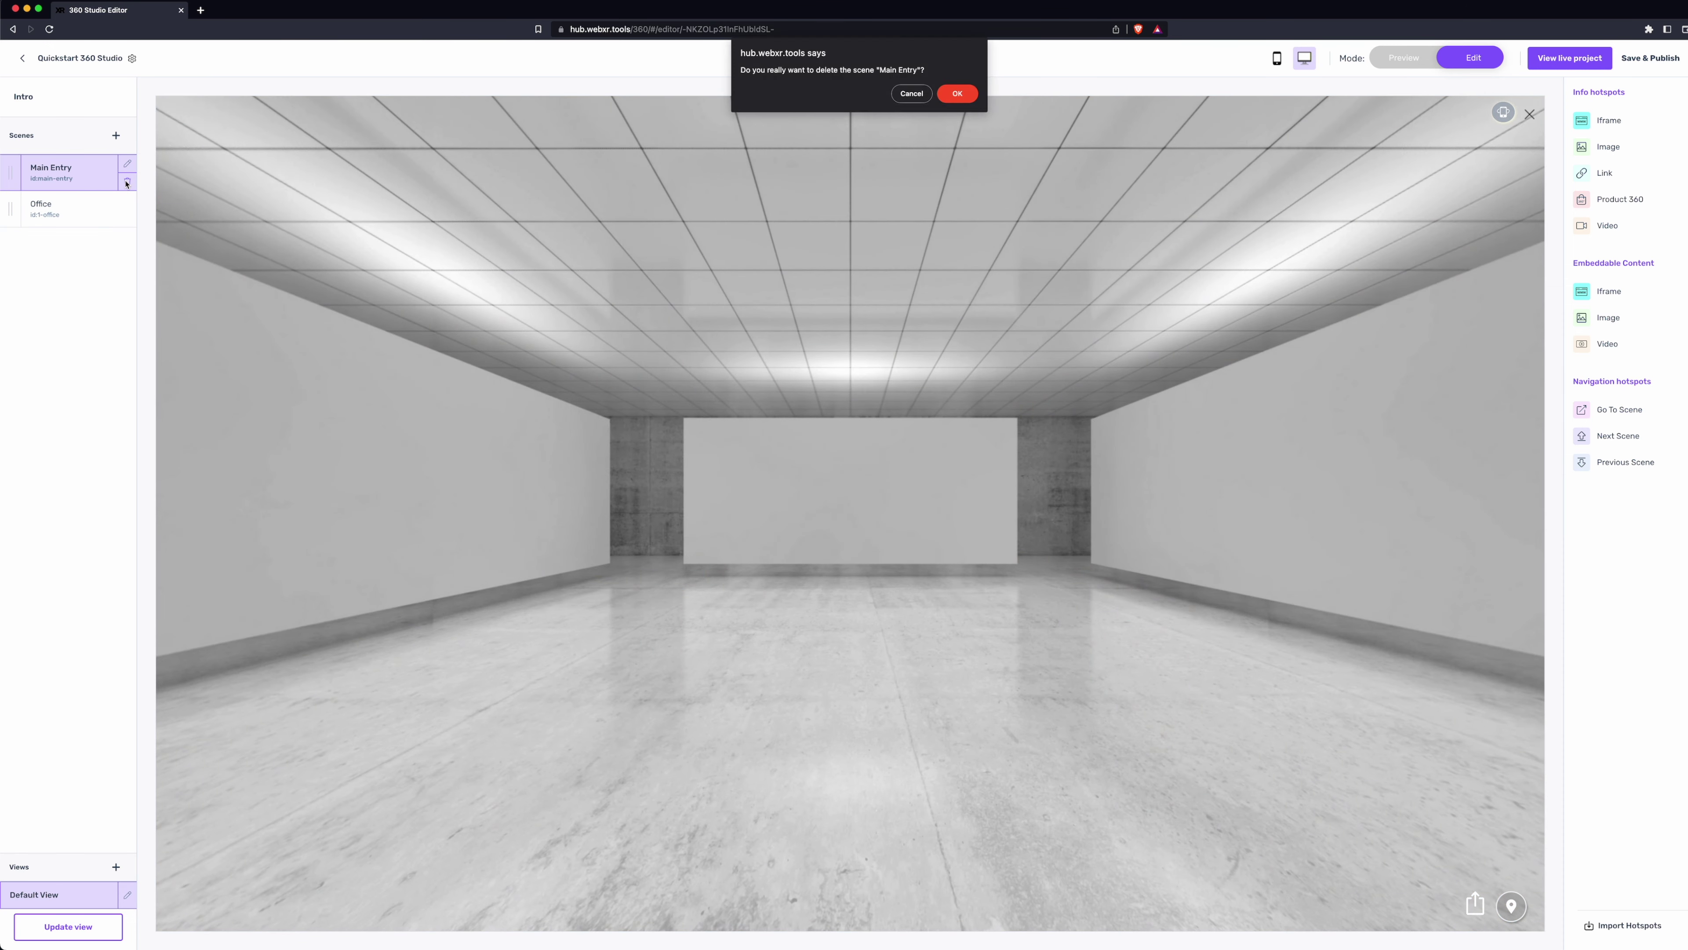
click(957, 94)
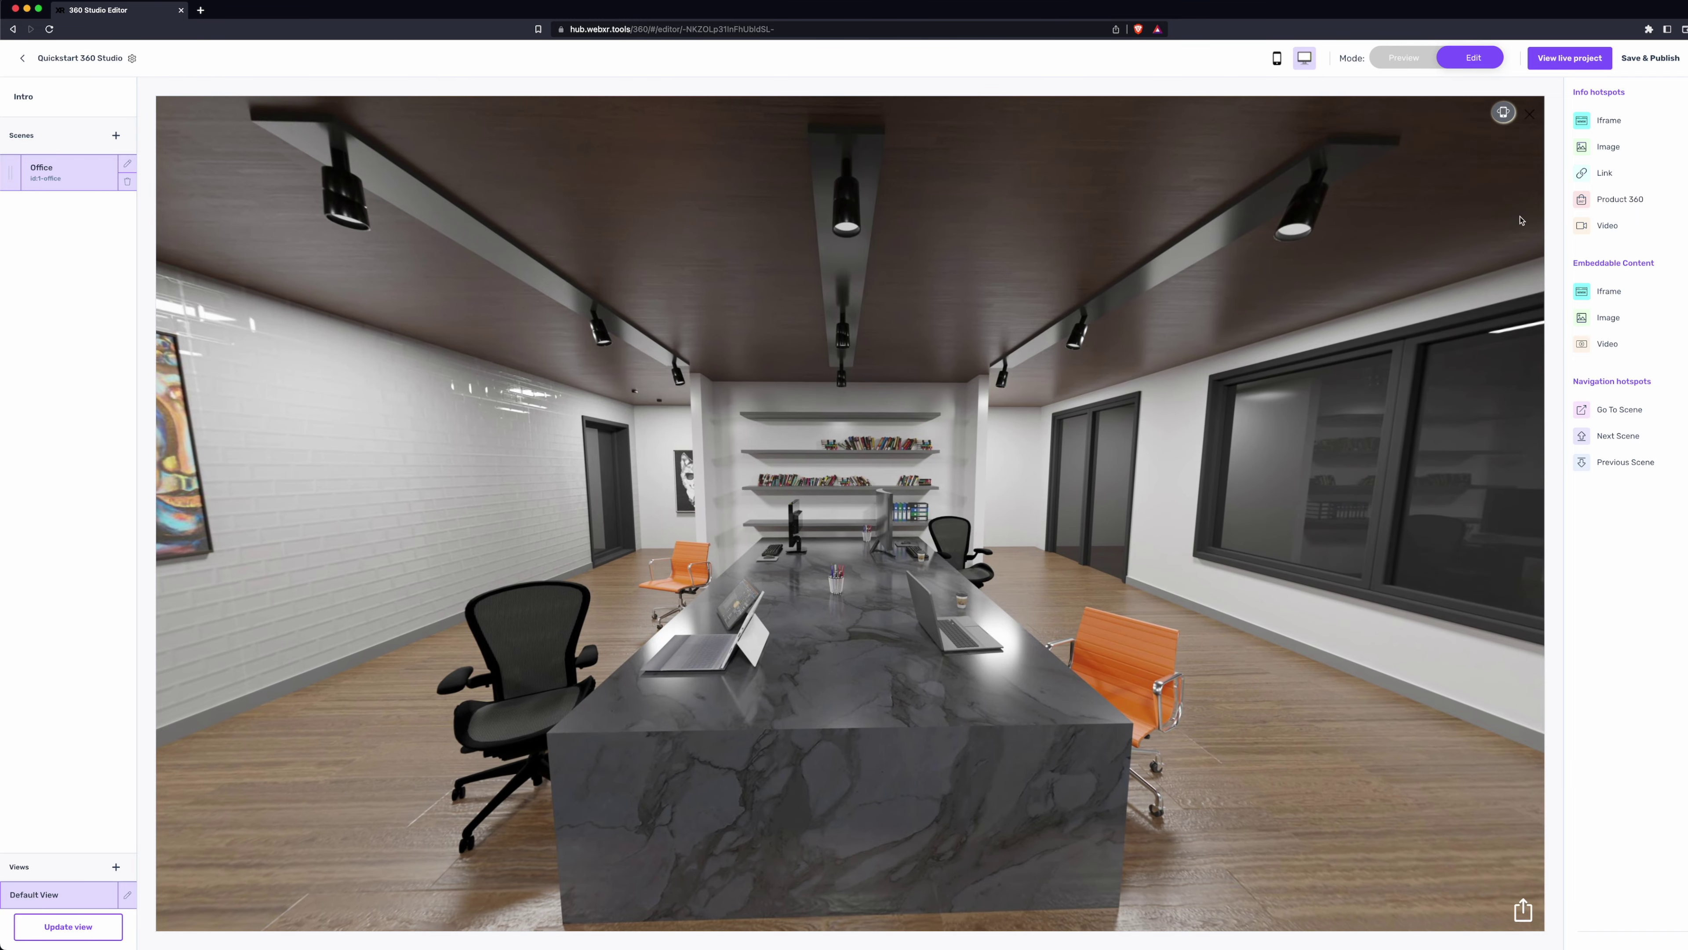
- Place an image hotspot beside the laptop and set its image to uploaded img_3620.jpg
click(1606, 148)
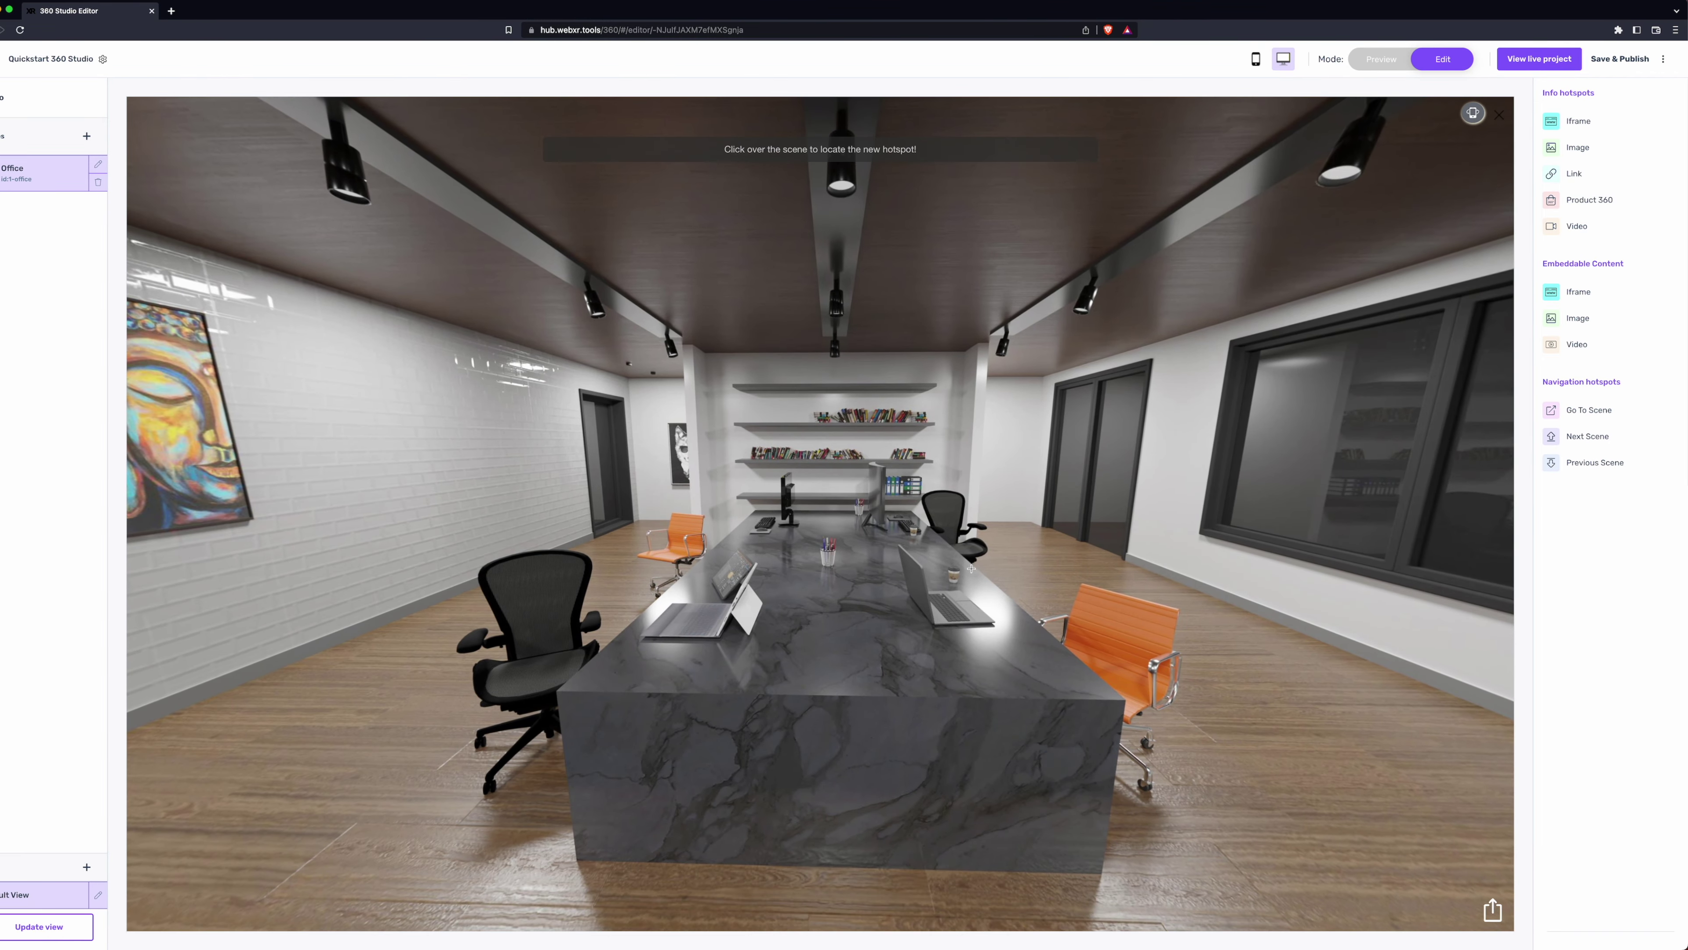
click(971, 577)
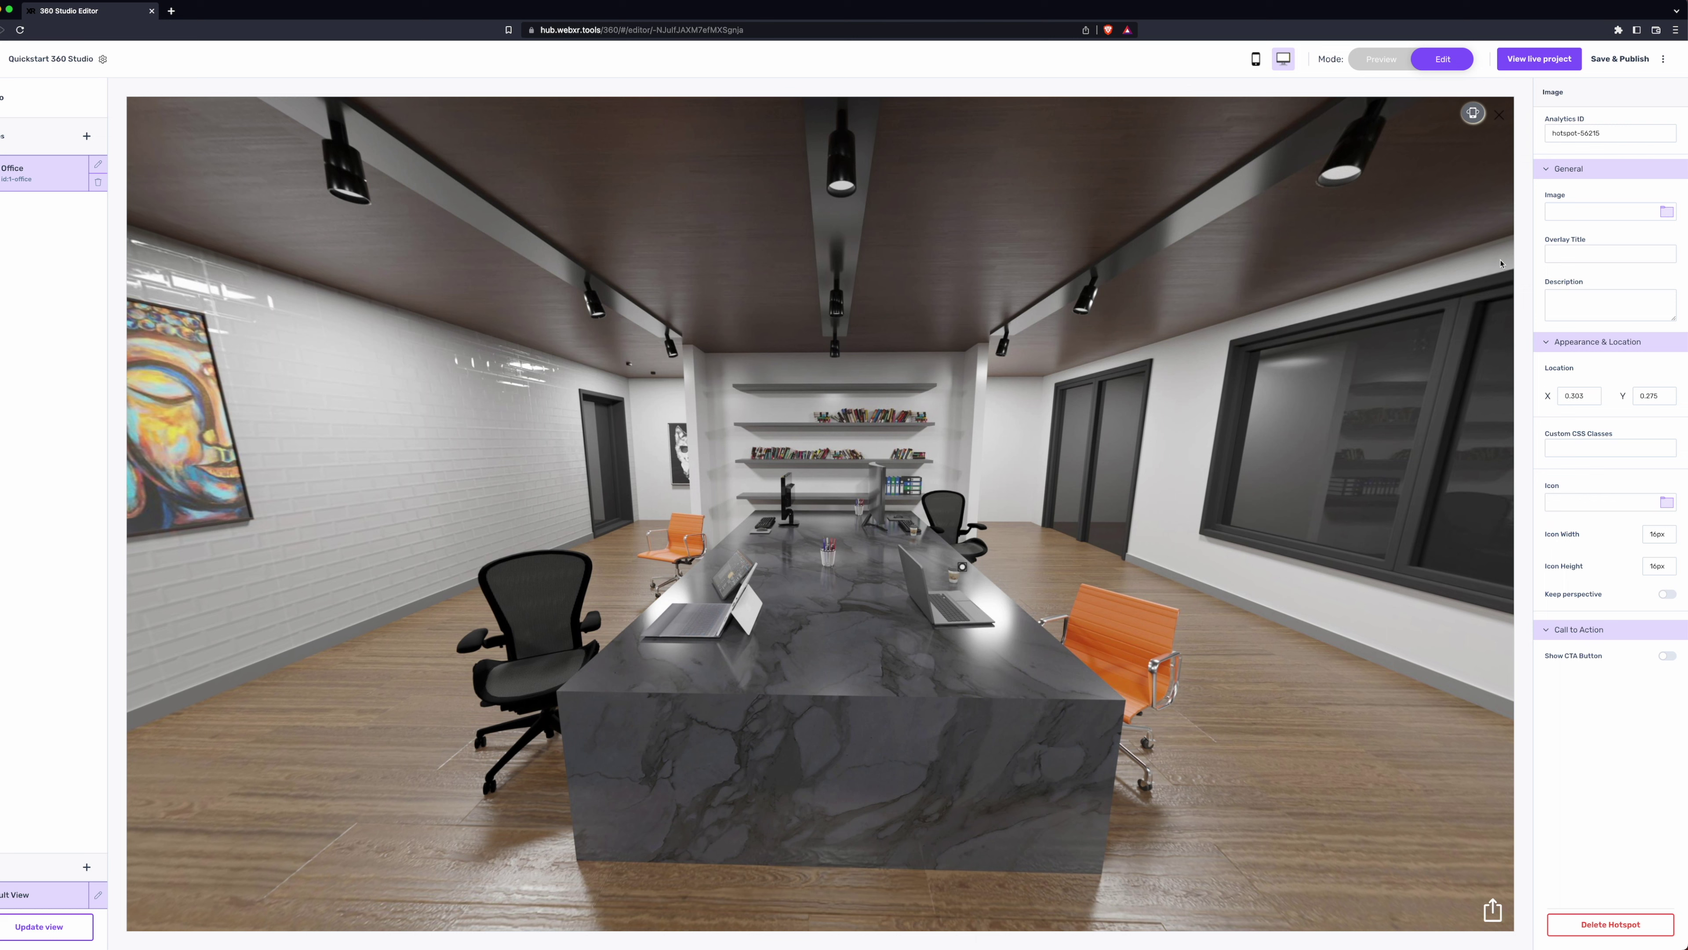
click(1667, 212)
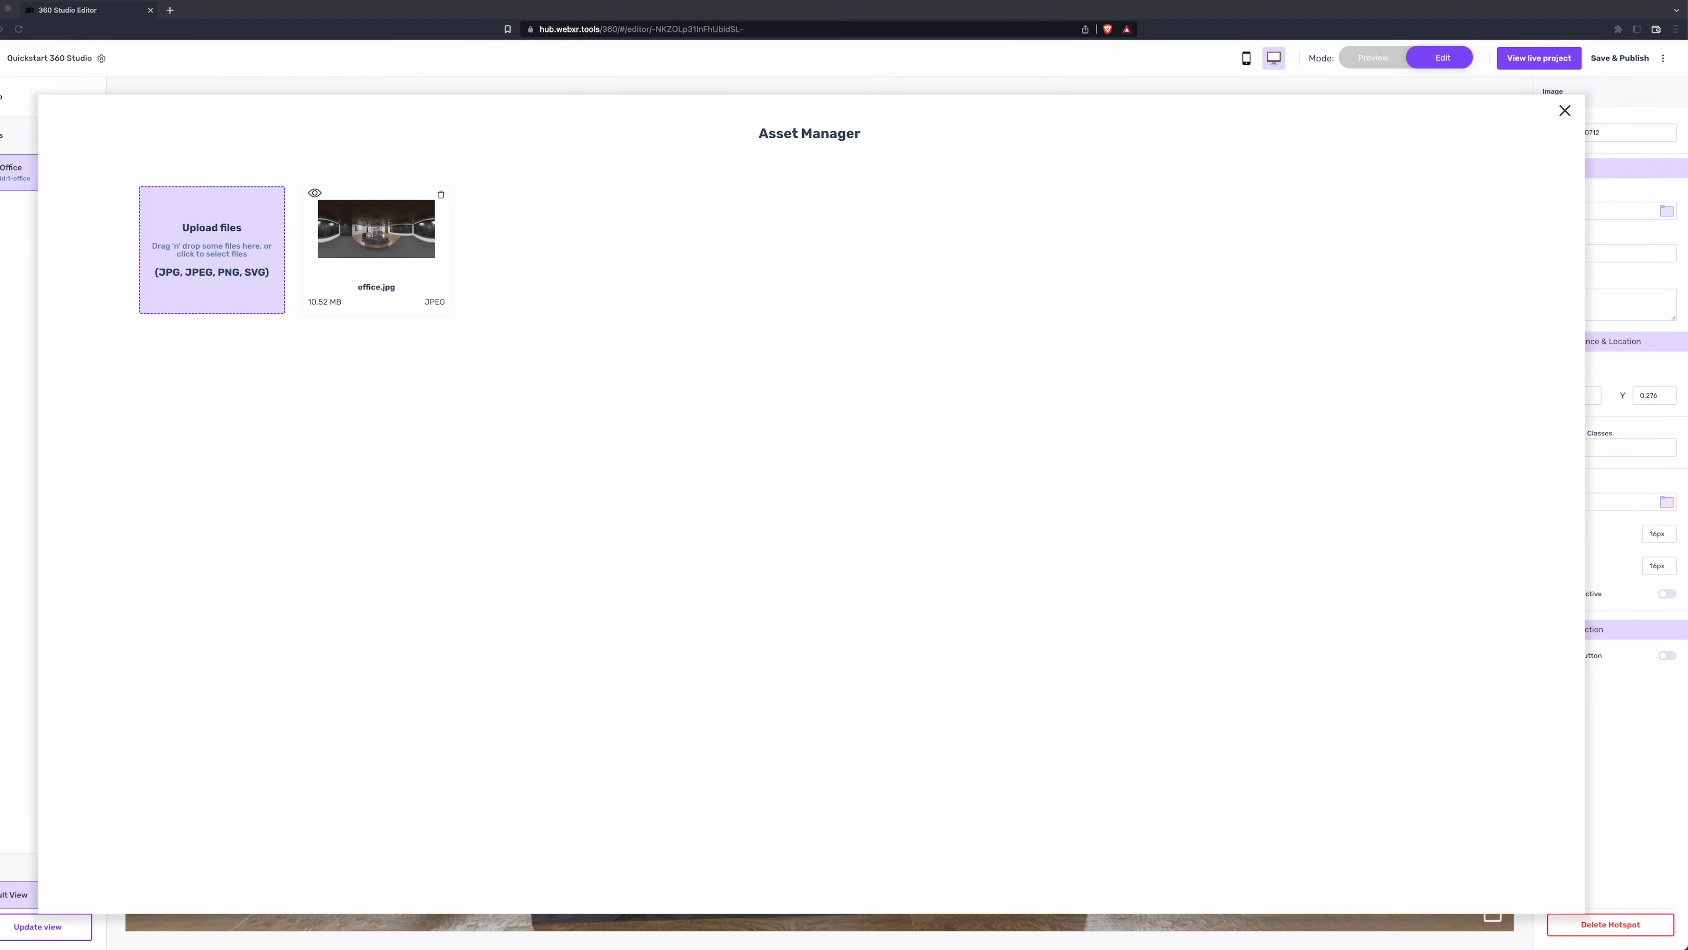
drag(1595, 598, 957, 374)
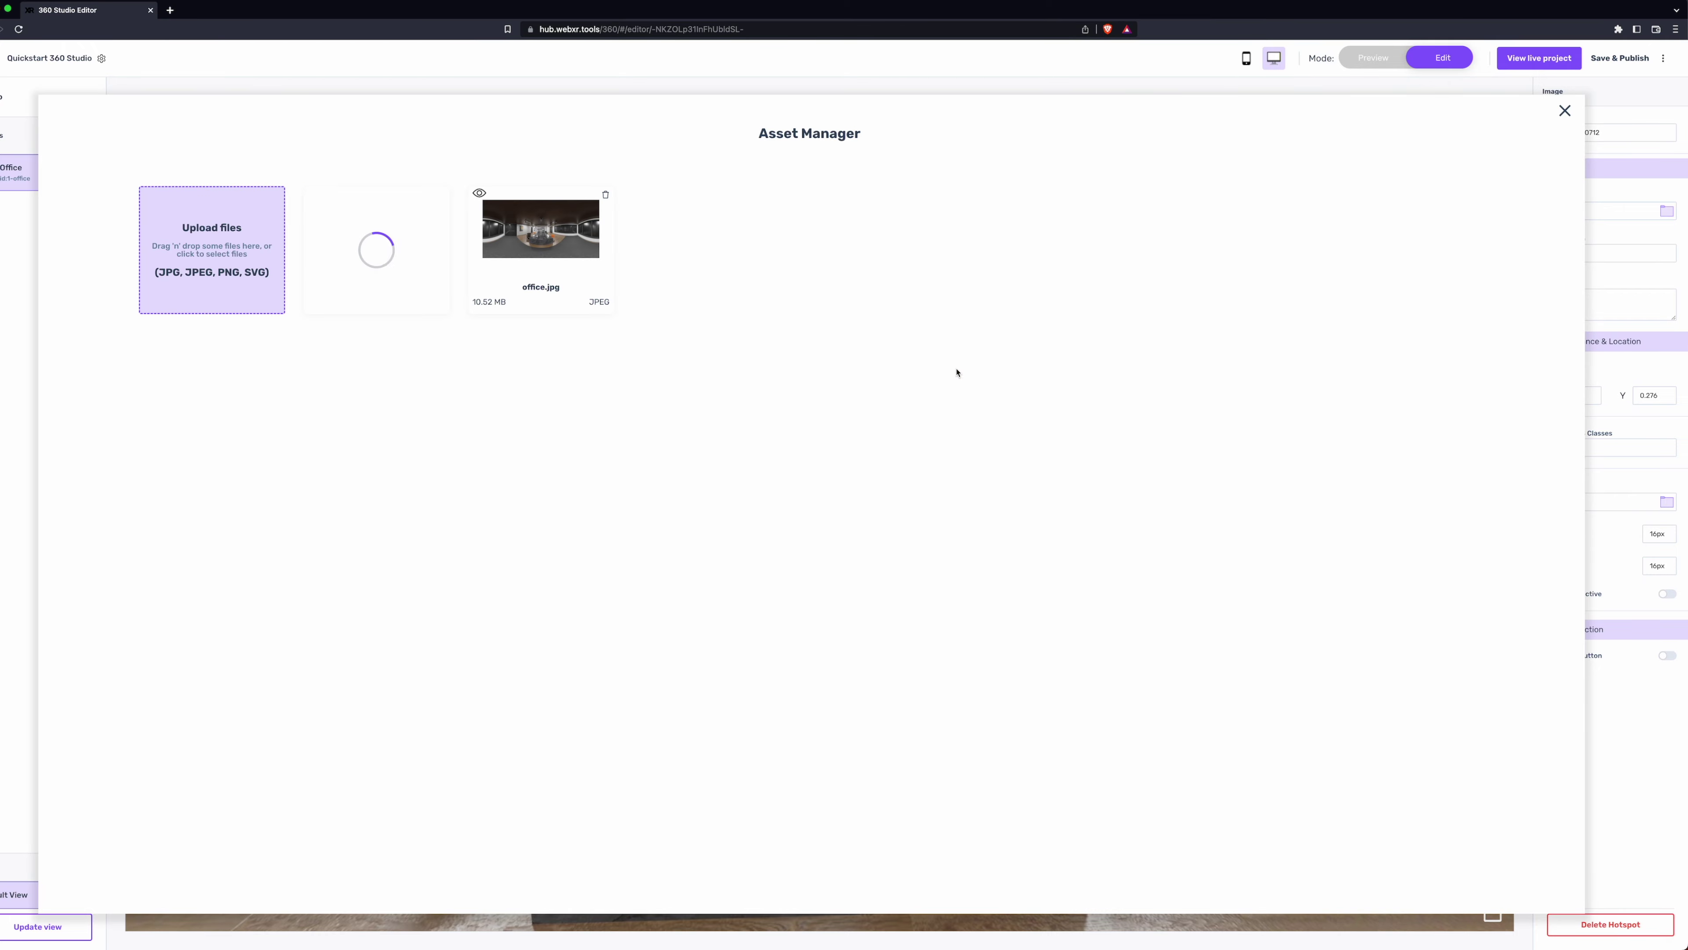
click(425, 293)
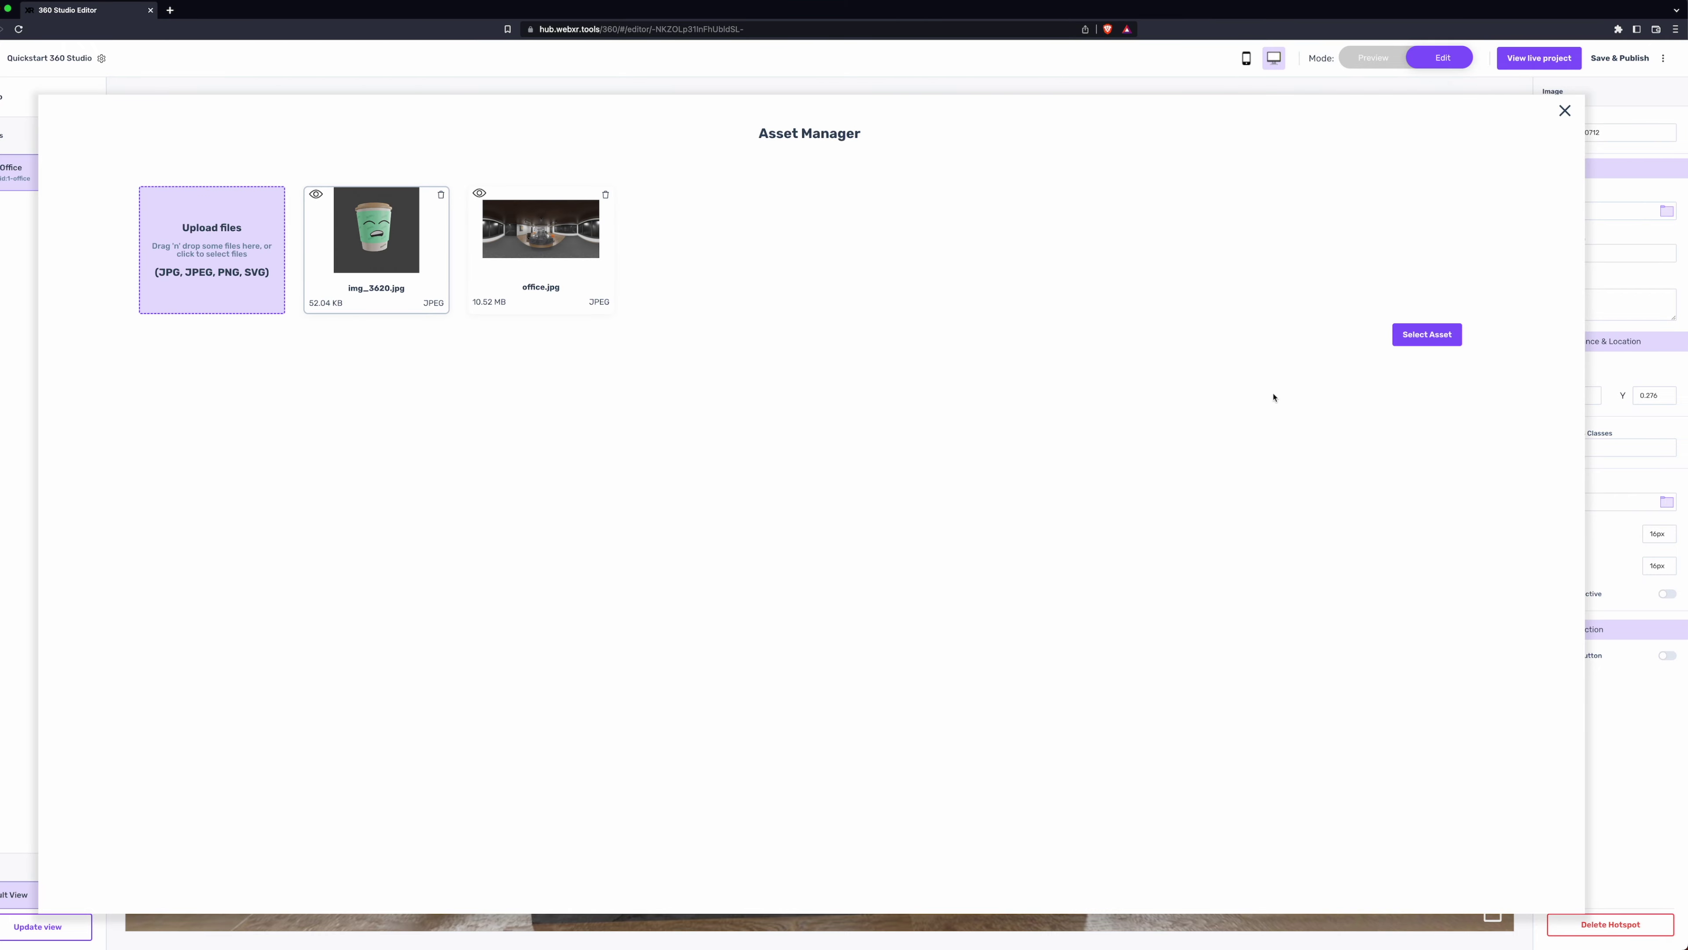
click(1422, 336)
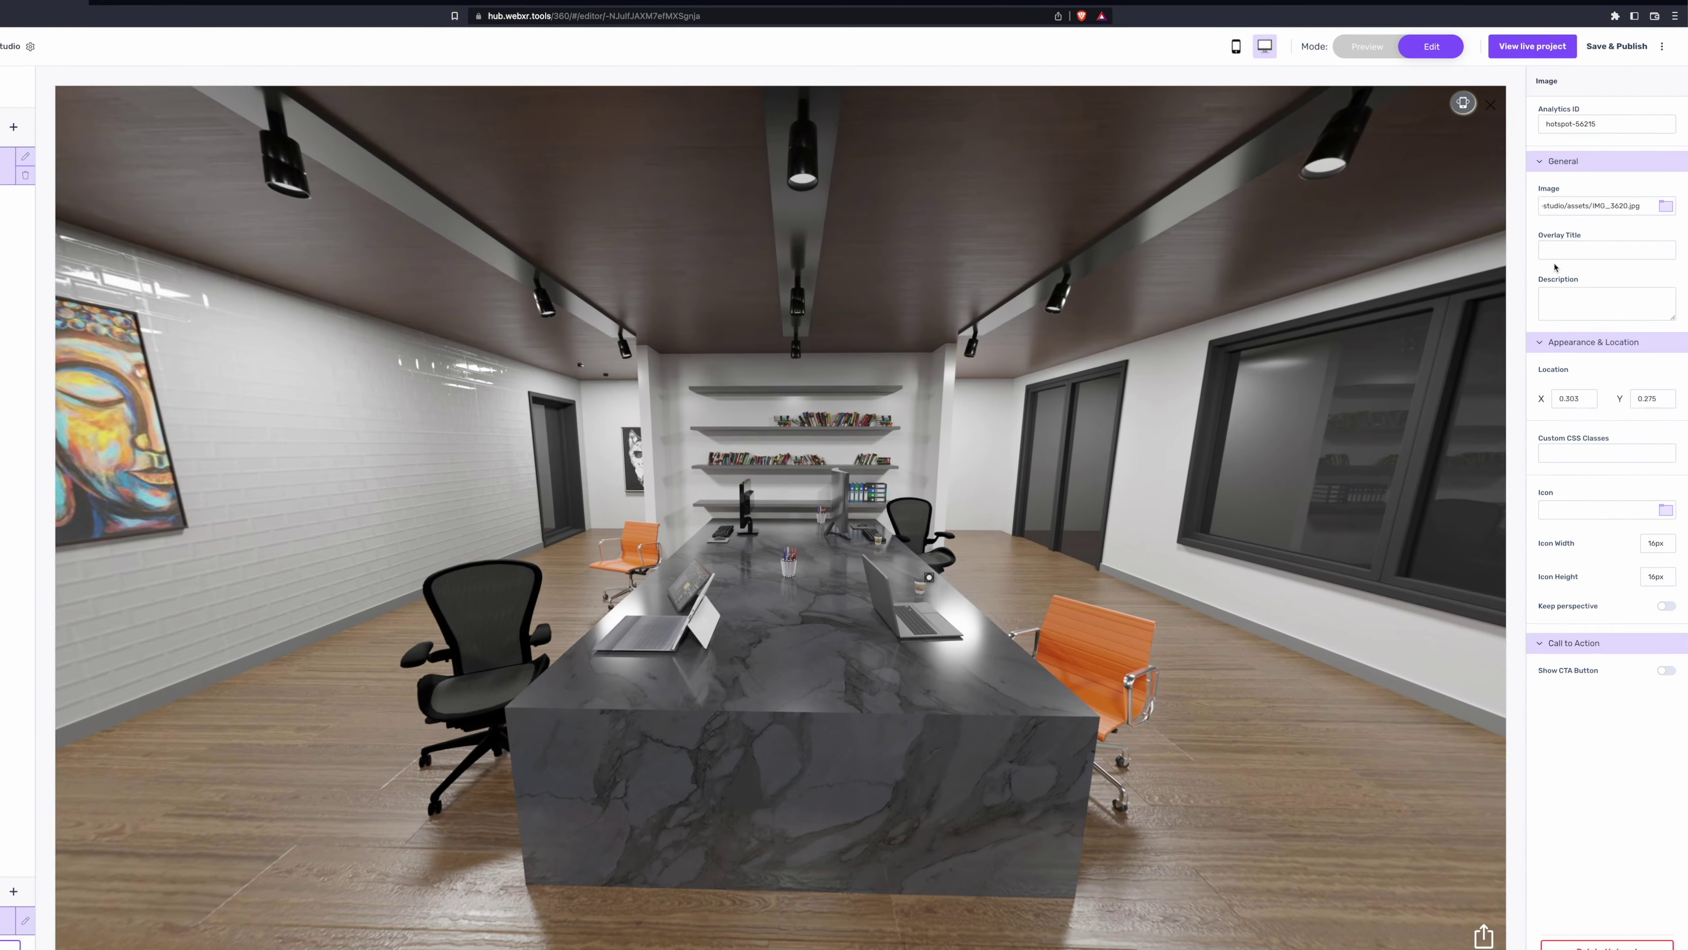
click(1556, 252)
- Set the hotspot's overlay title to 'Title' and description to 'Customize this description using <em>HTML</em>'
text(Title)
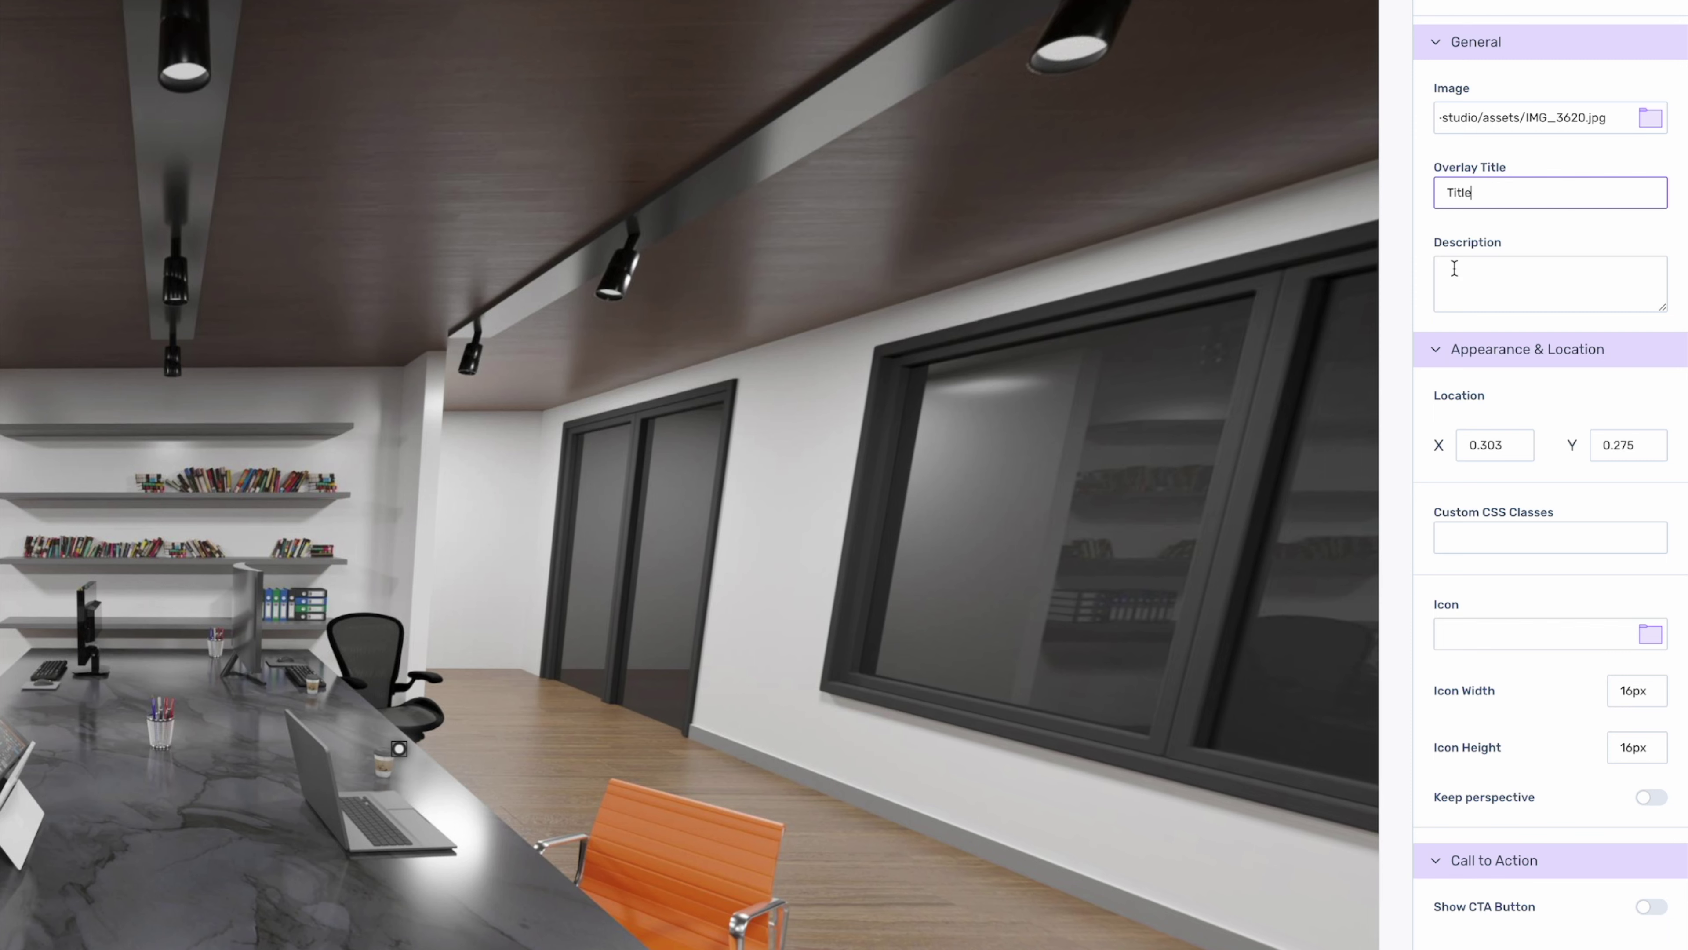
click(1455, 268)
text(Cu)
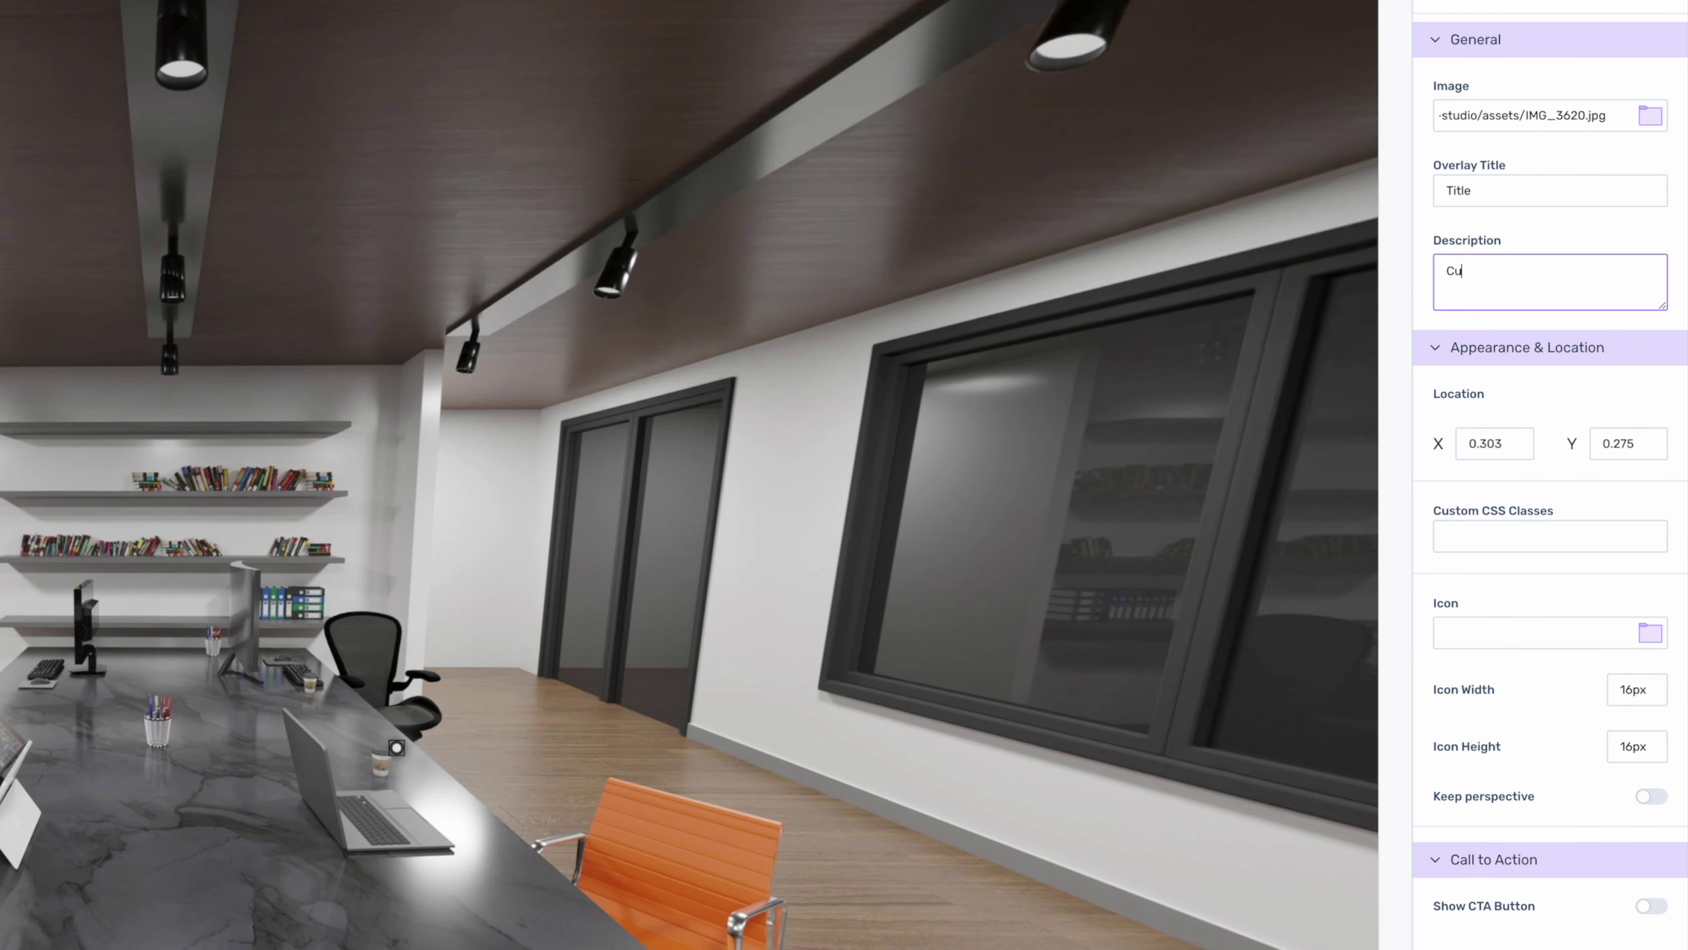
text(stomize this description using <em>)
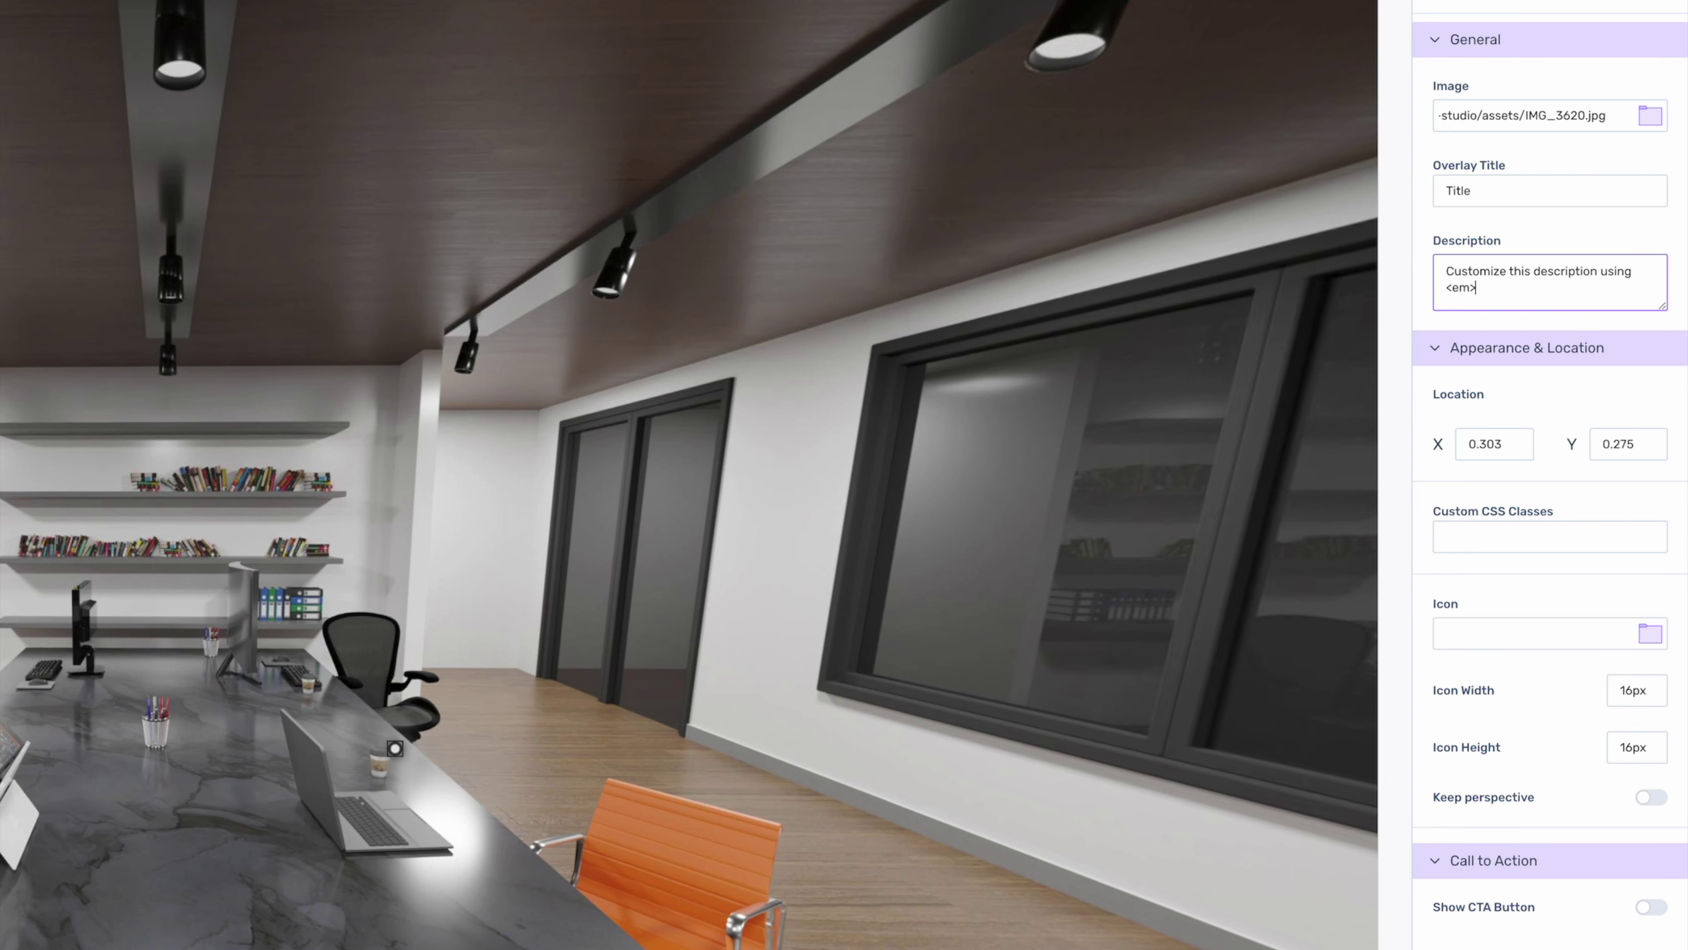
text(HTML</em>)
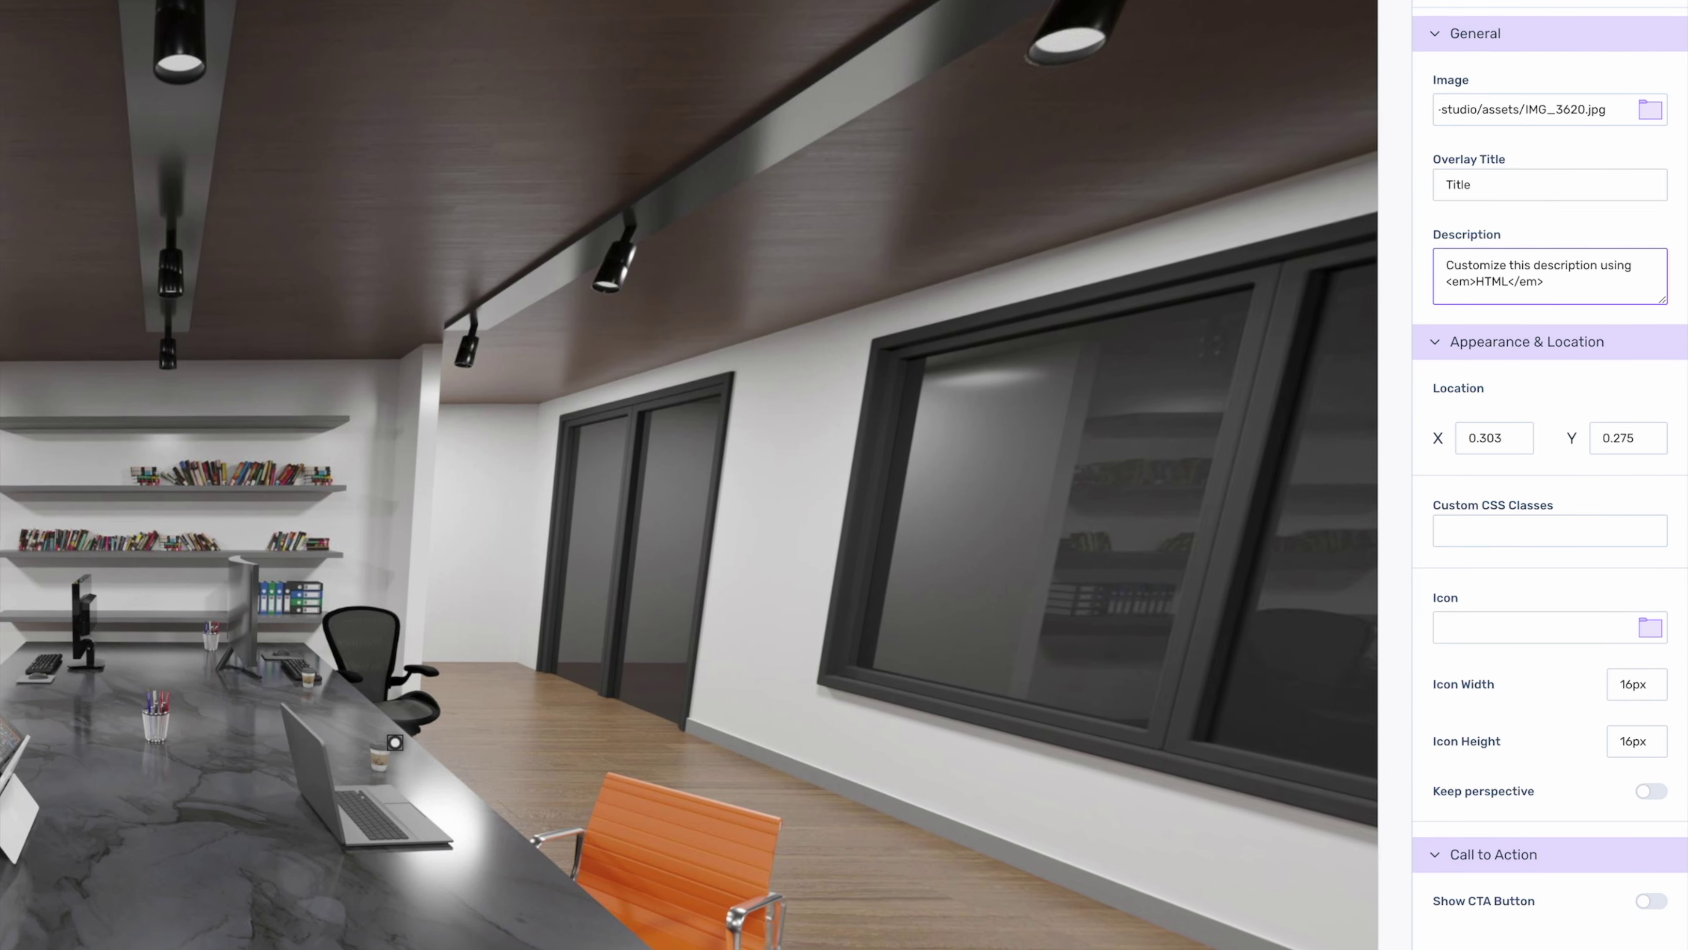
scroll(1576, 755, down, 2)
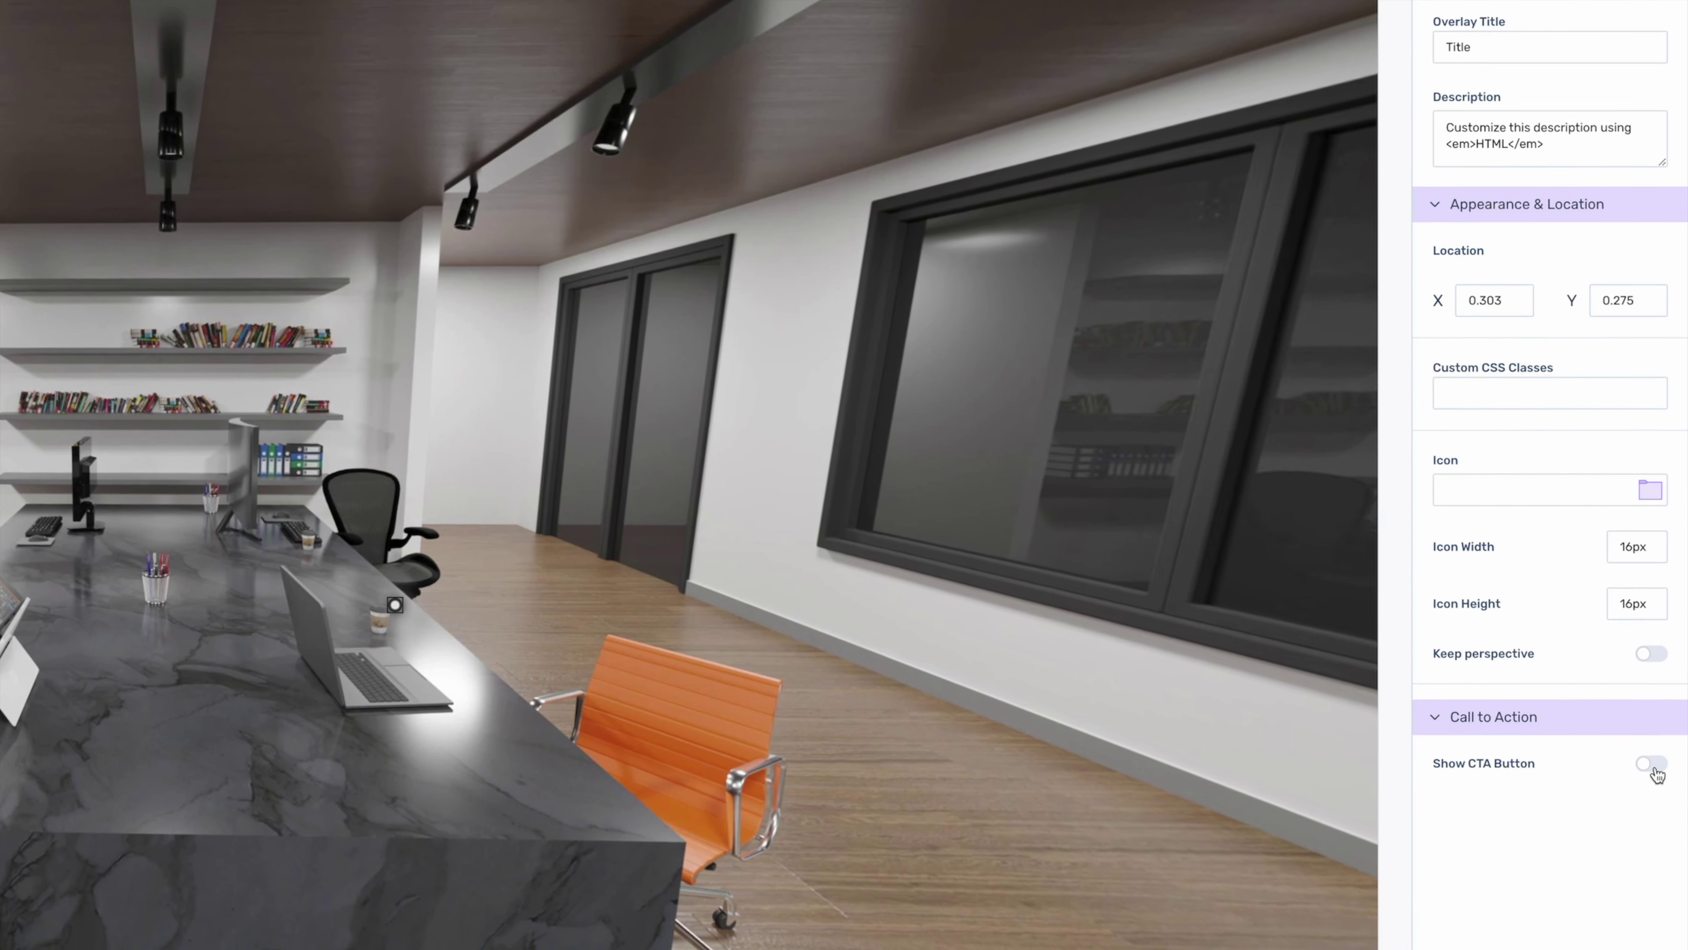
click(1650, 764)
click(1542, 830)
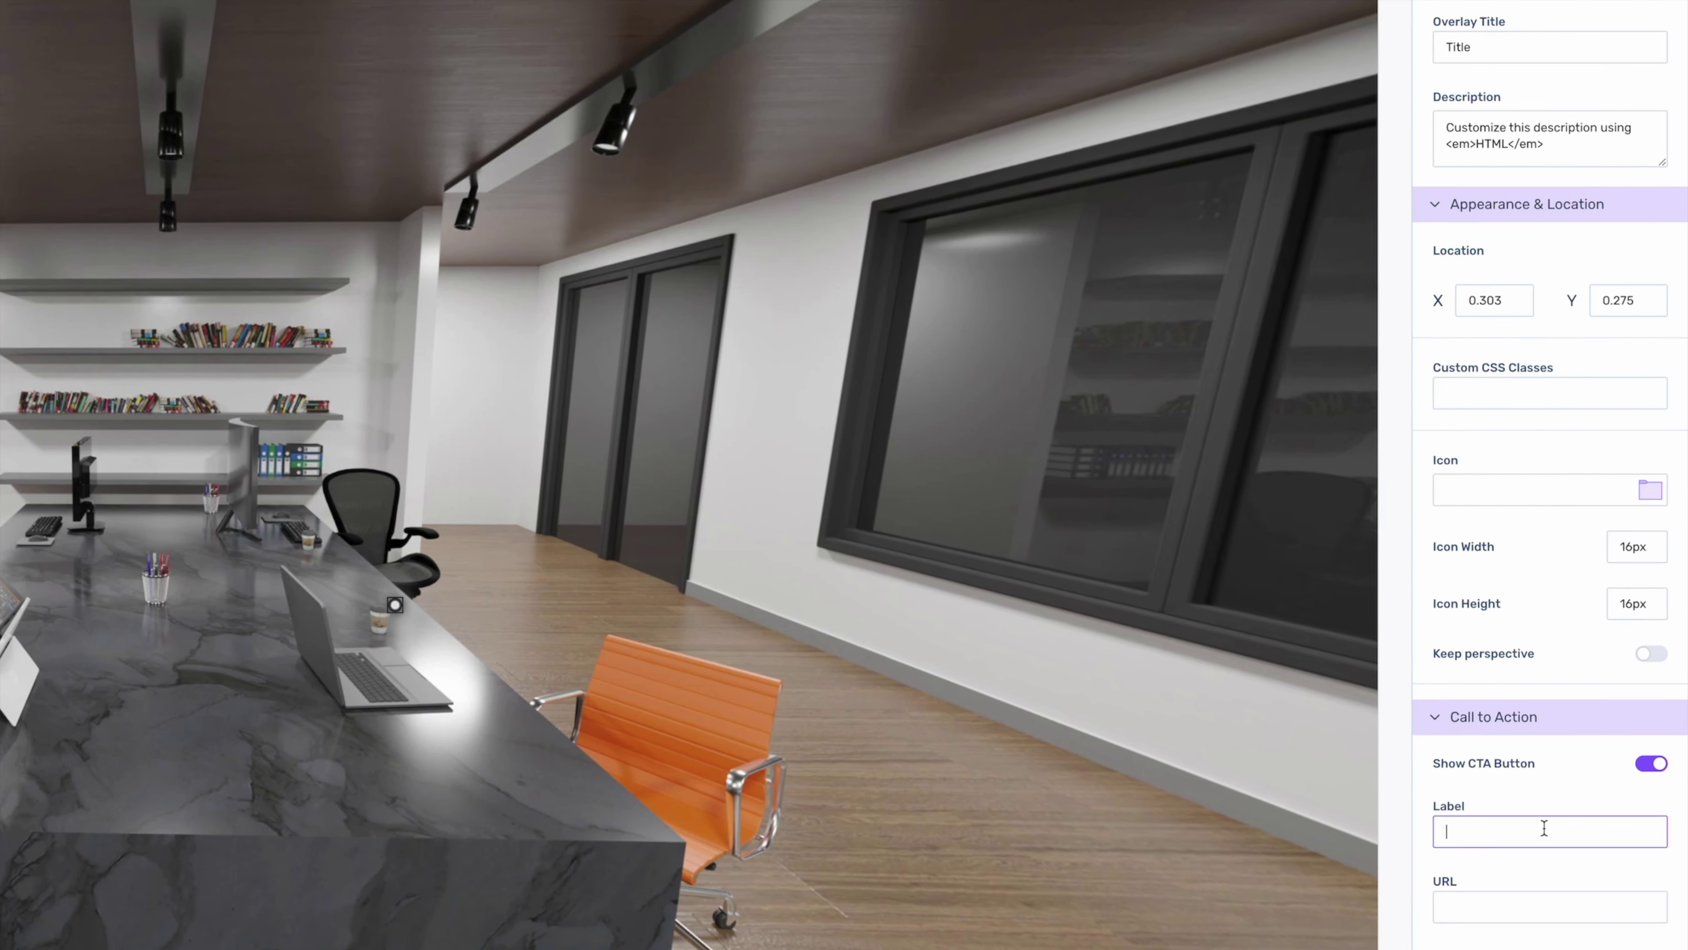
text(Learn More)
click(1549, 907)
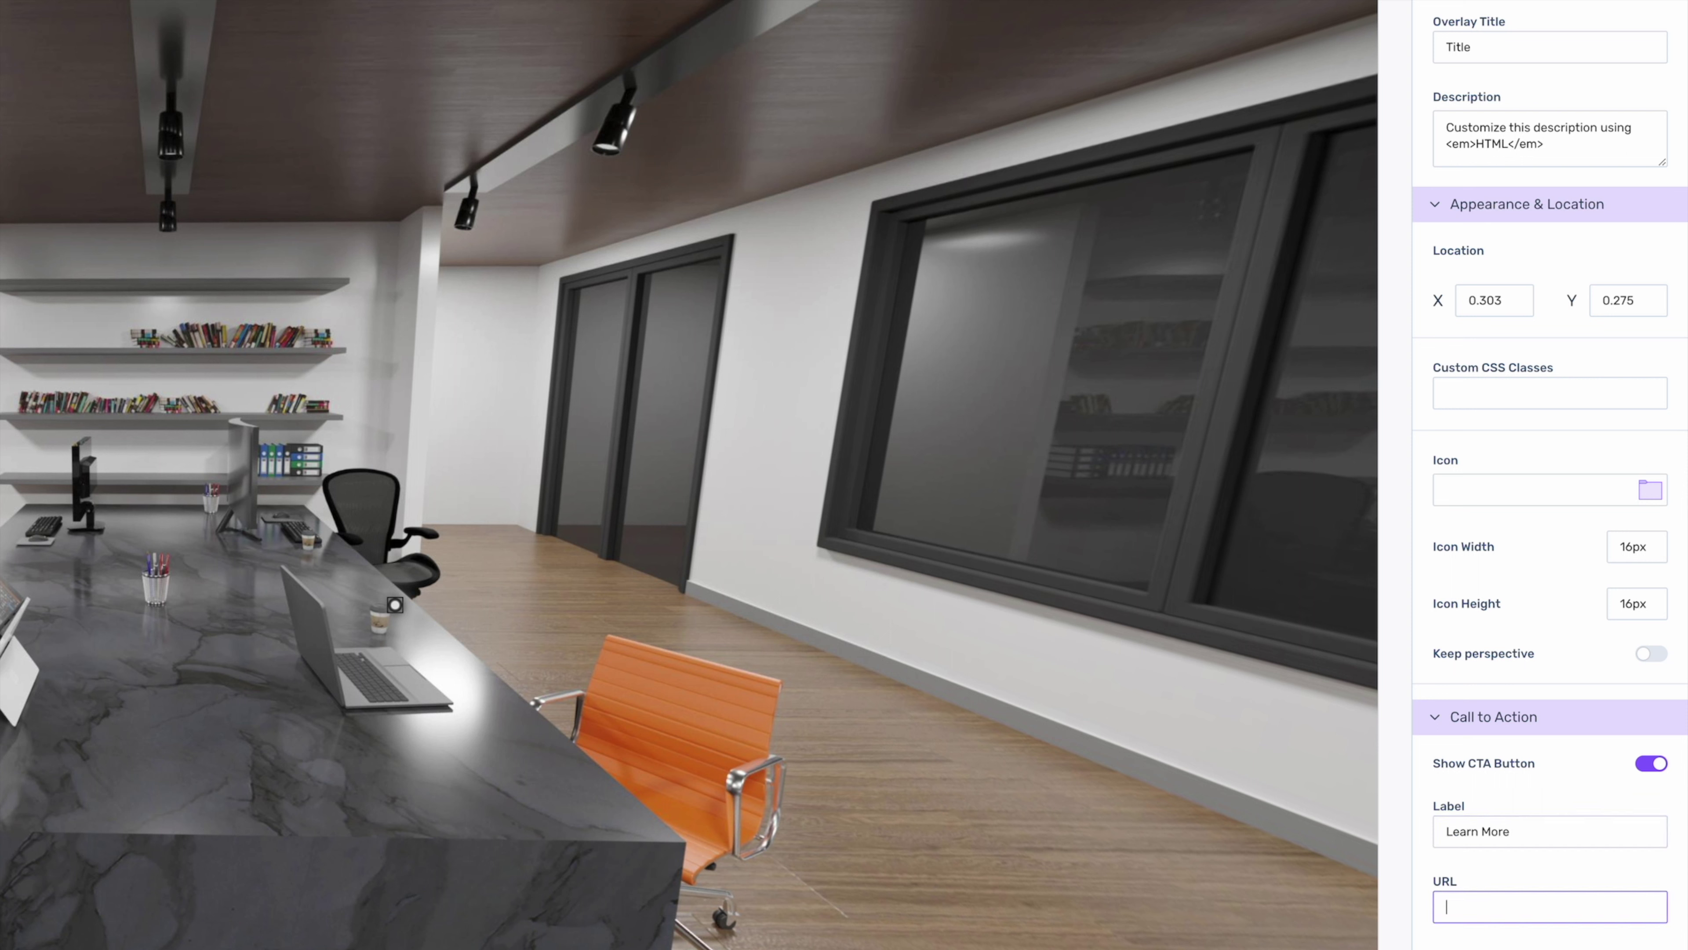
text(https://webxr.tools)
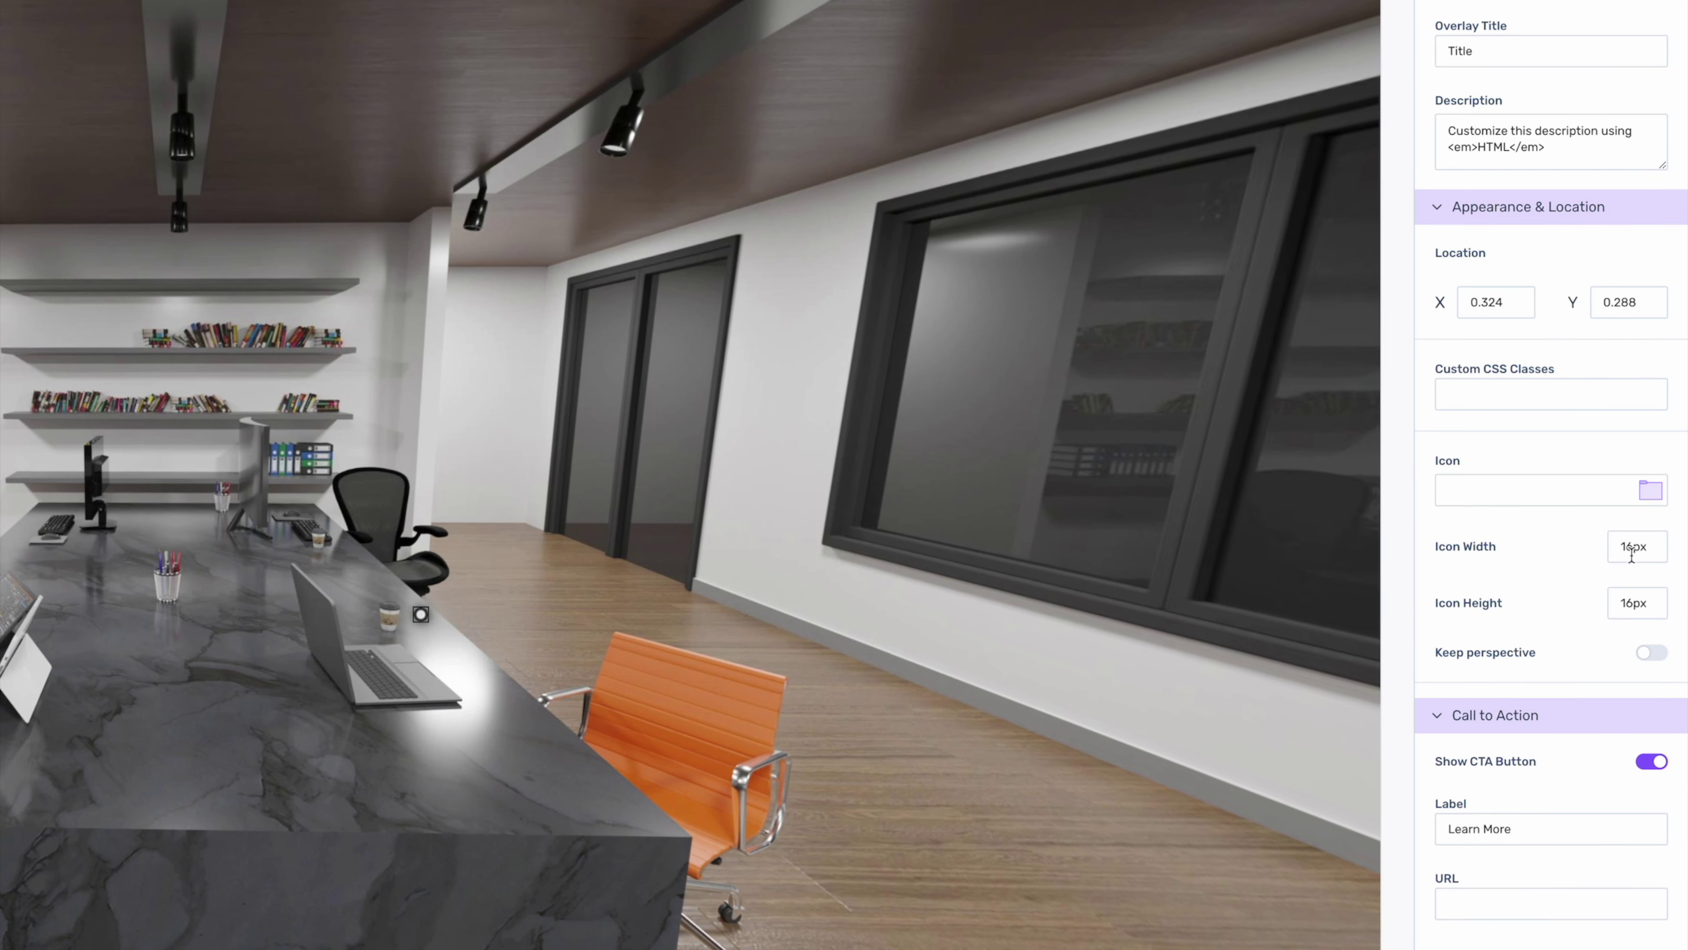
- Set the hotspot icon width to 24px and edit the icon height value
double_click(1630, 551)
text(24px)
click(1631, 596)
drag(1639, 602, 1615, 602)
text(2)
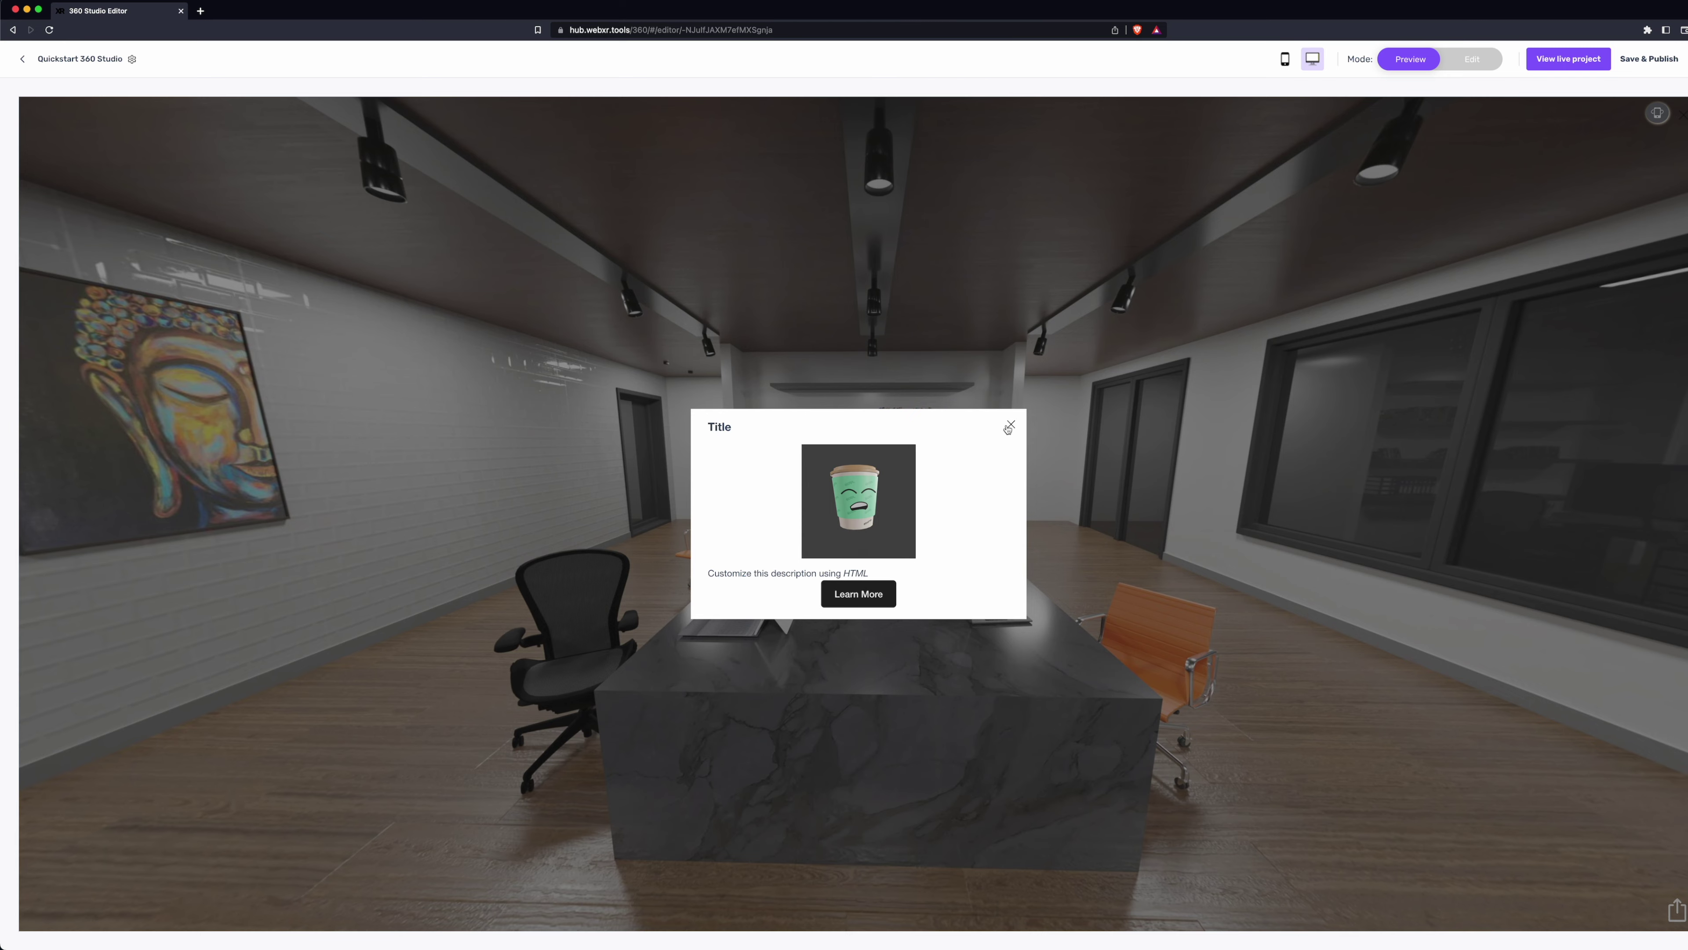
- Close the previewed hotspot popup and return the editor to Edit mode
click(1009, 426)
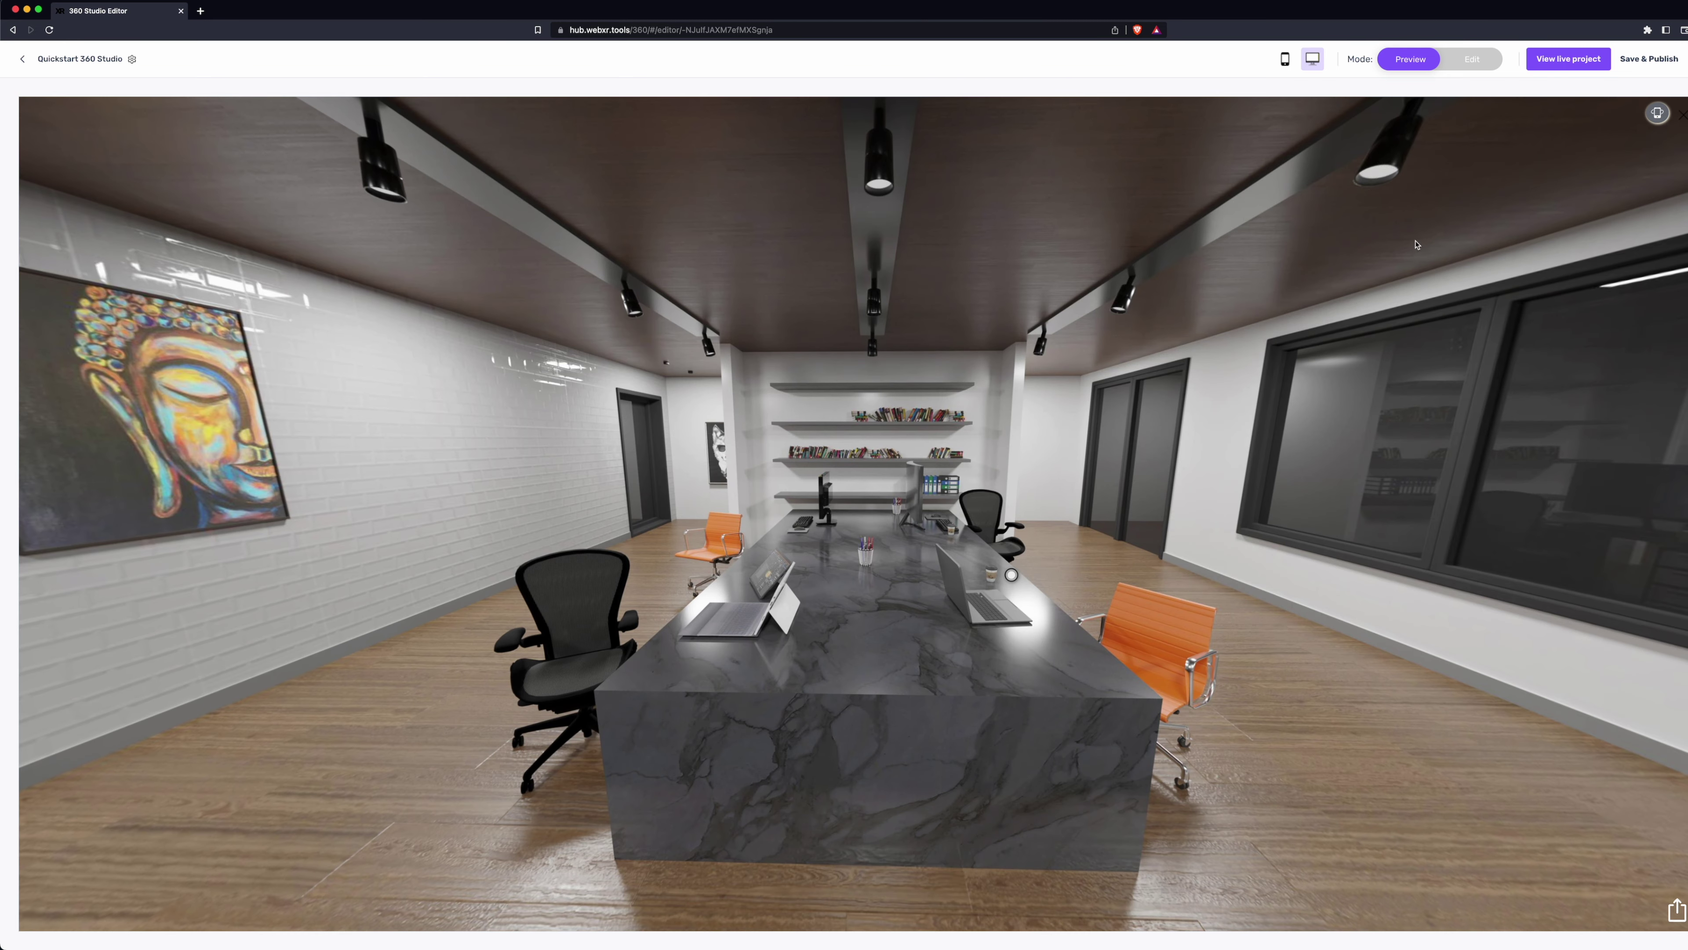
click(1468, 61)
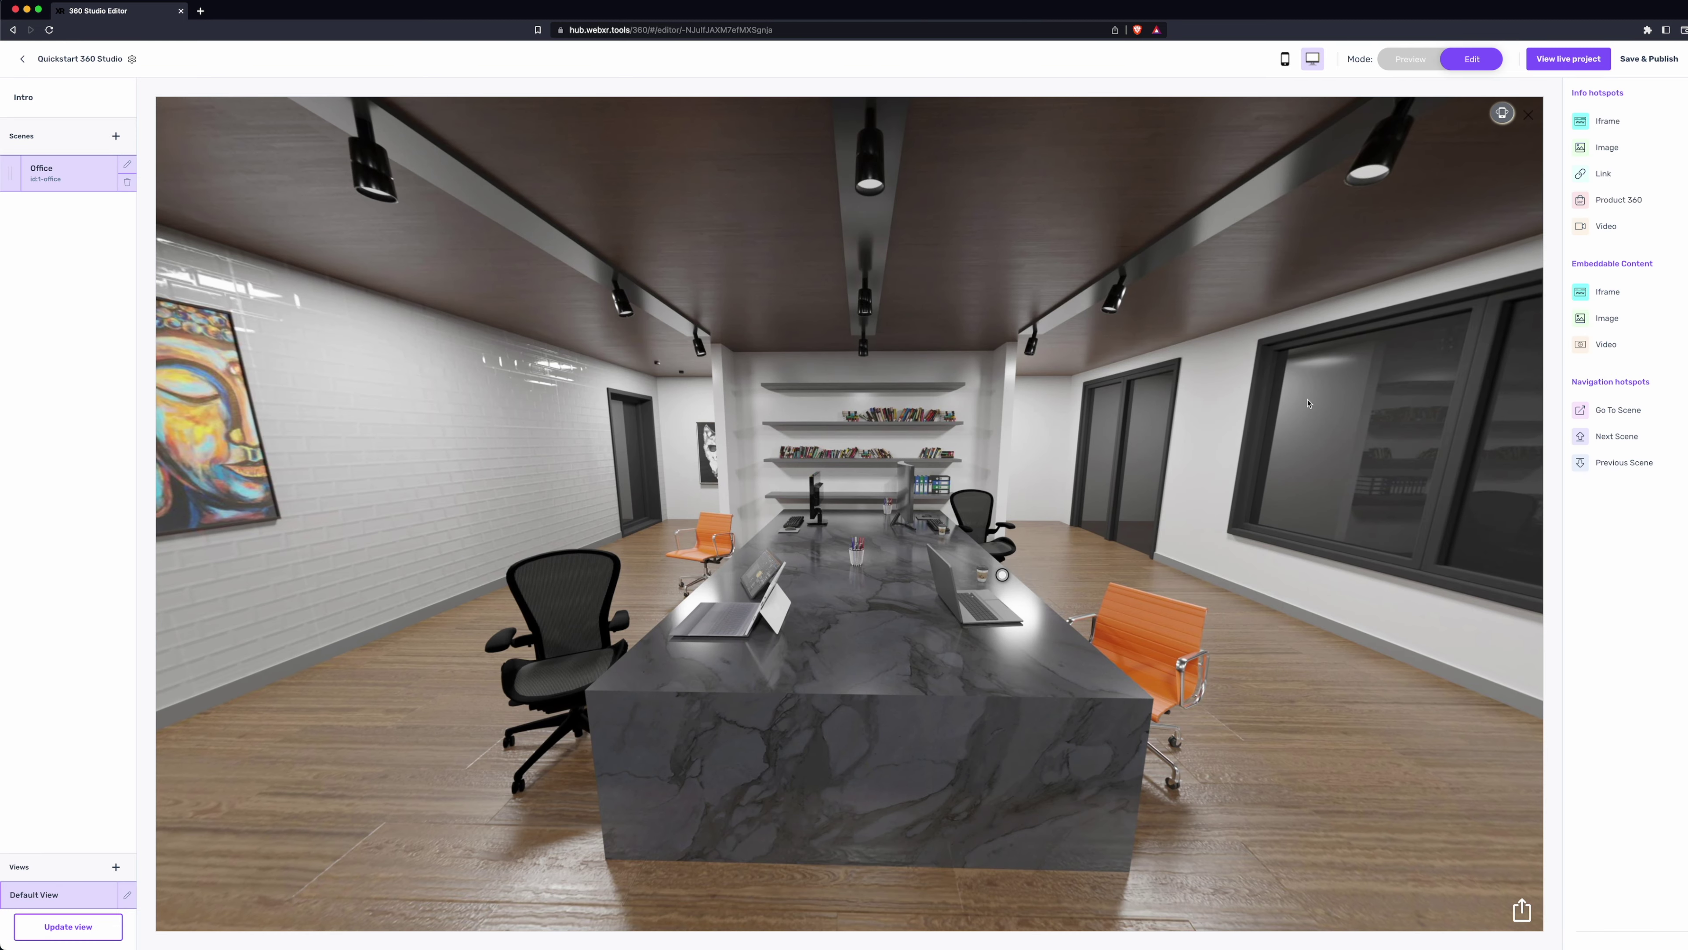
- In project settings, upload Office-thumbnail.png and make it the project thumbnail
click(132, 59)
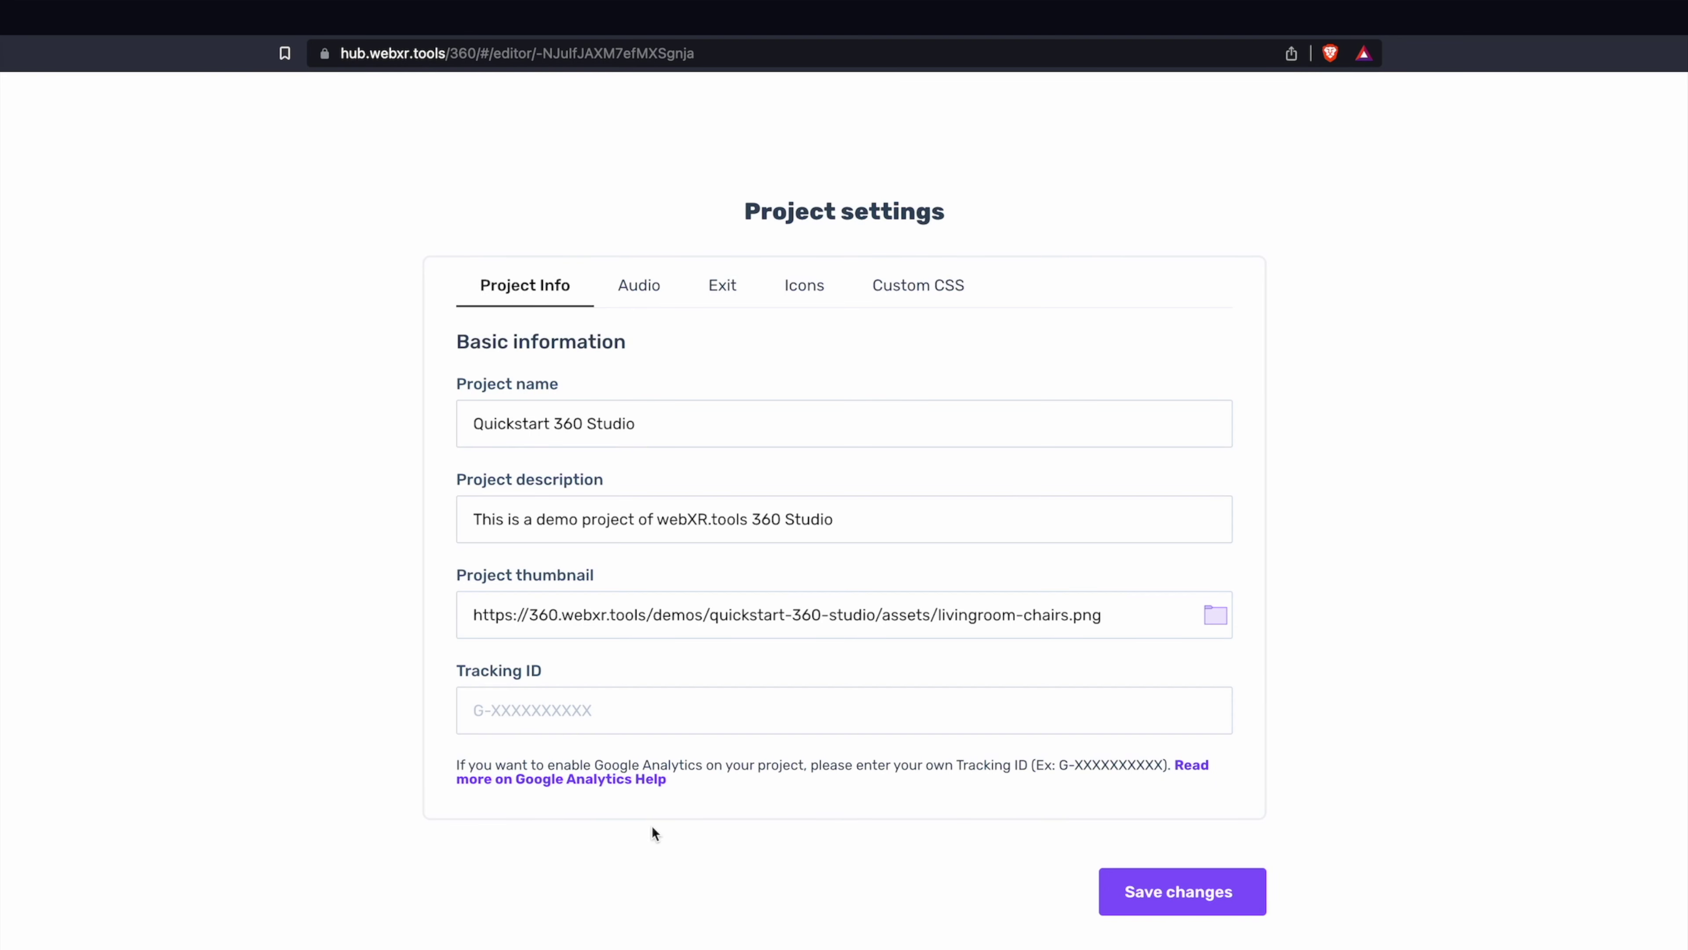
click(1216, 616)
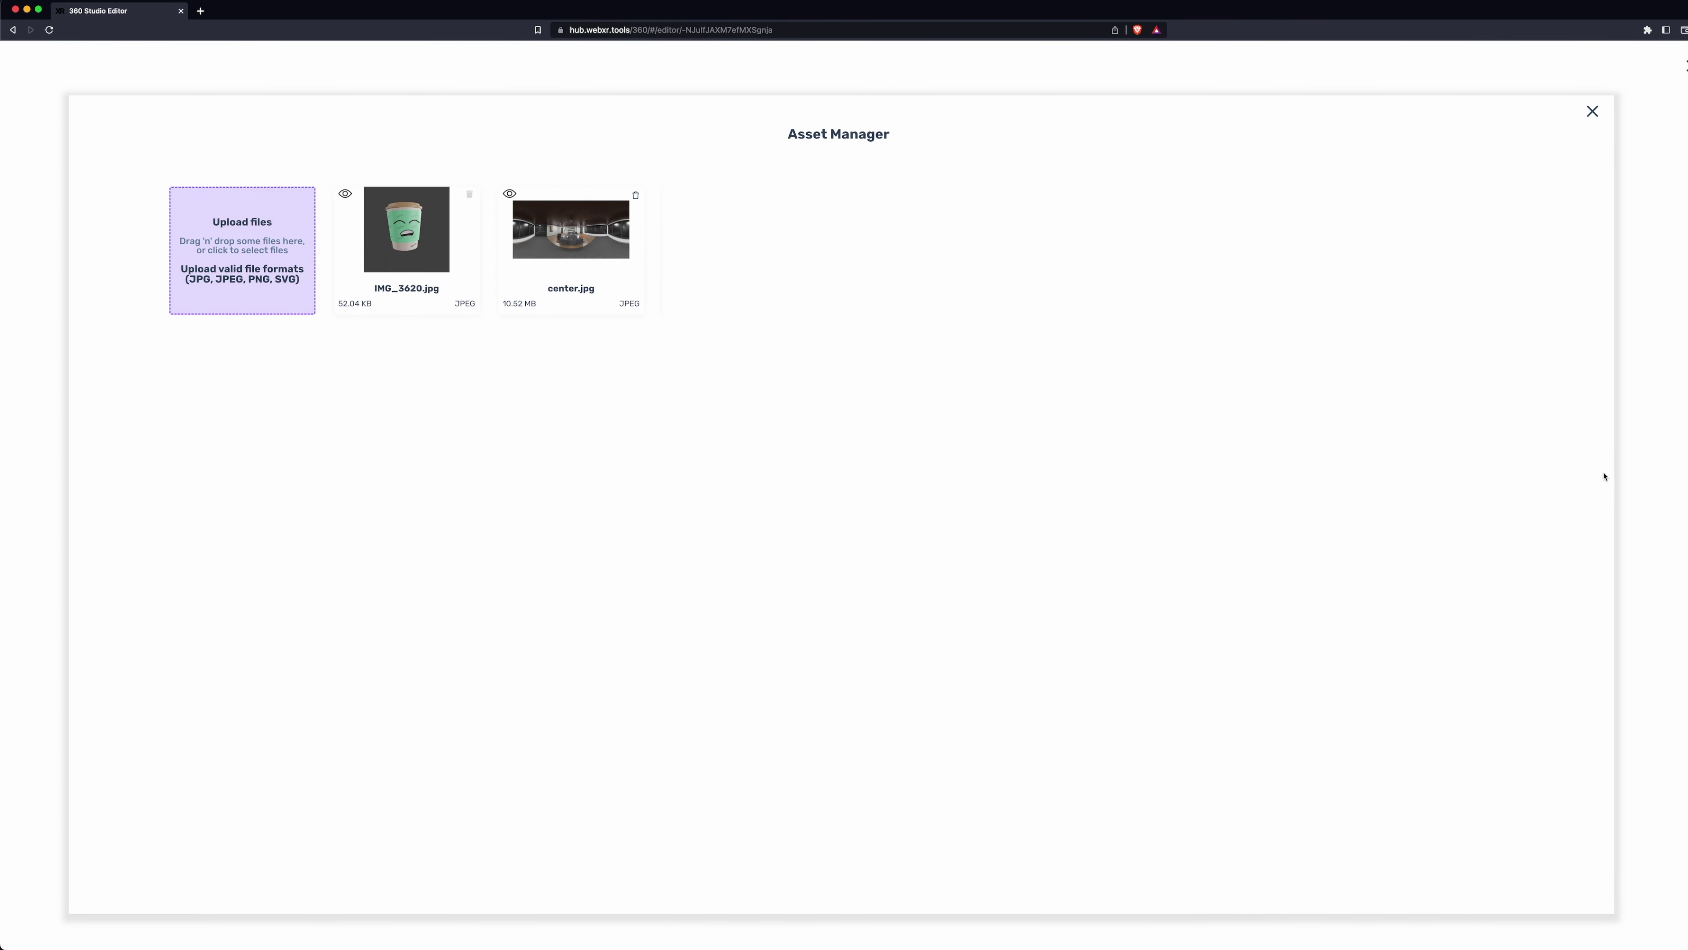
drag(1687, 406, 1263, 420)
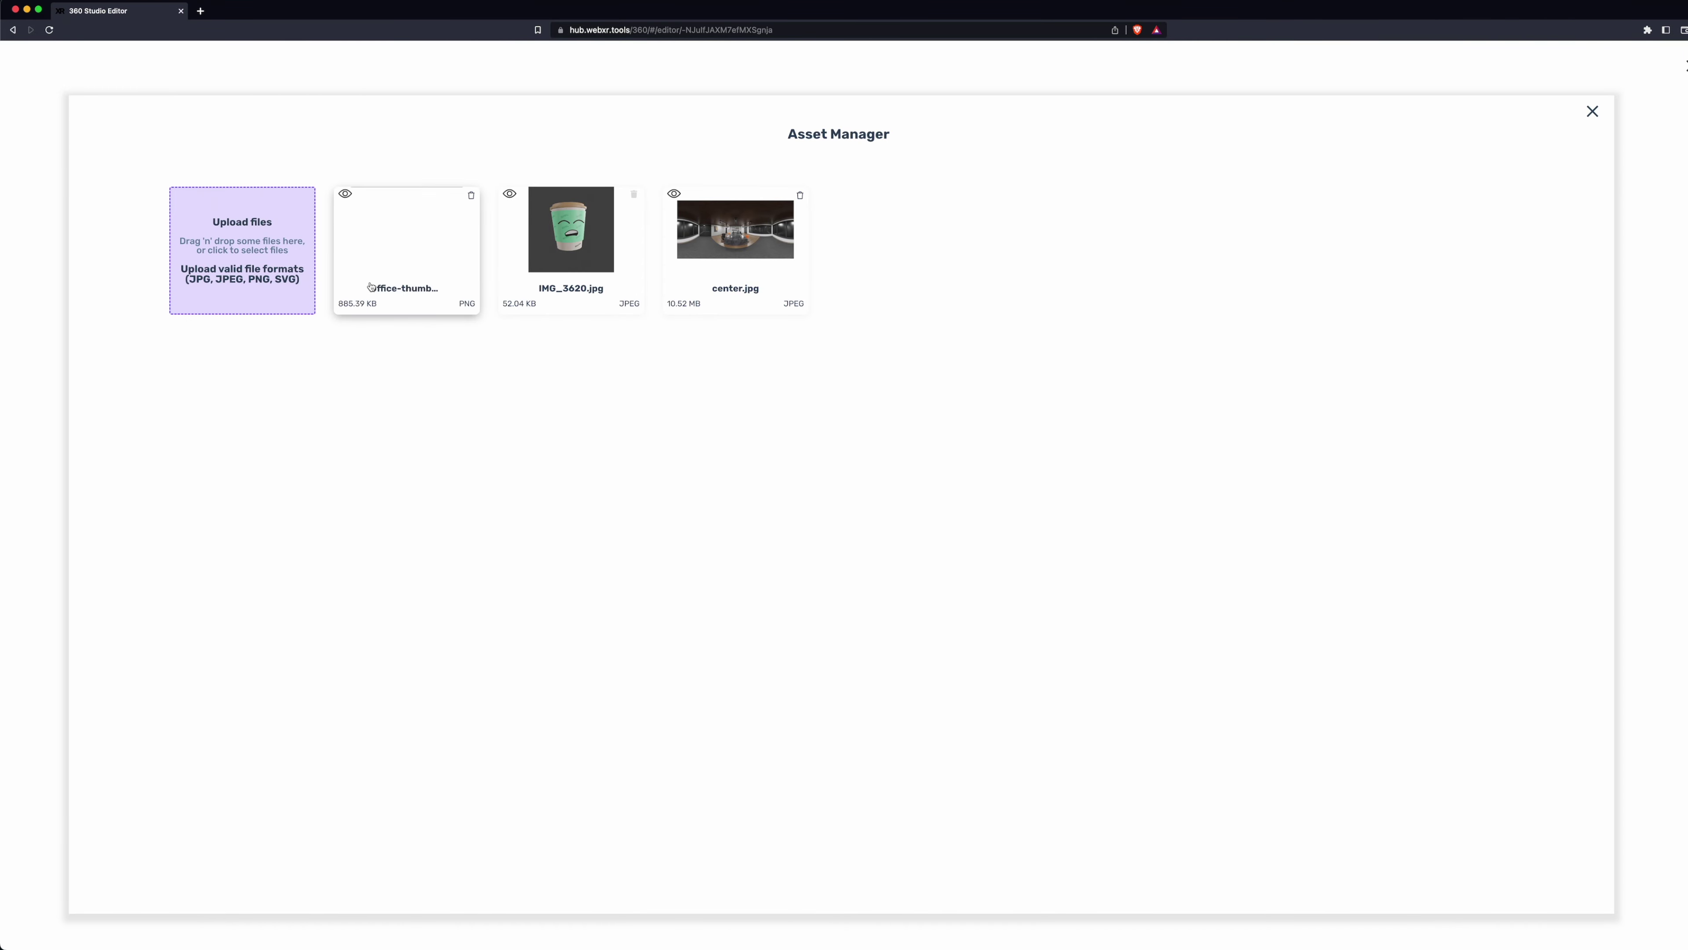
click(373, 288)
click(1439, 339)
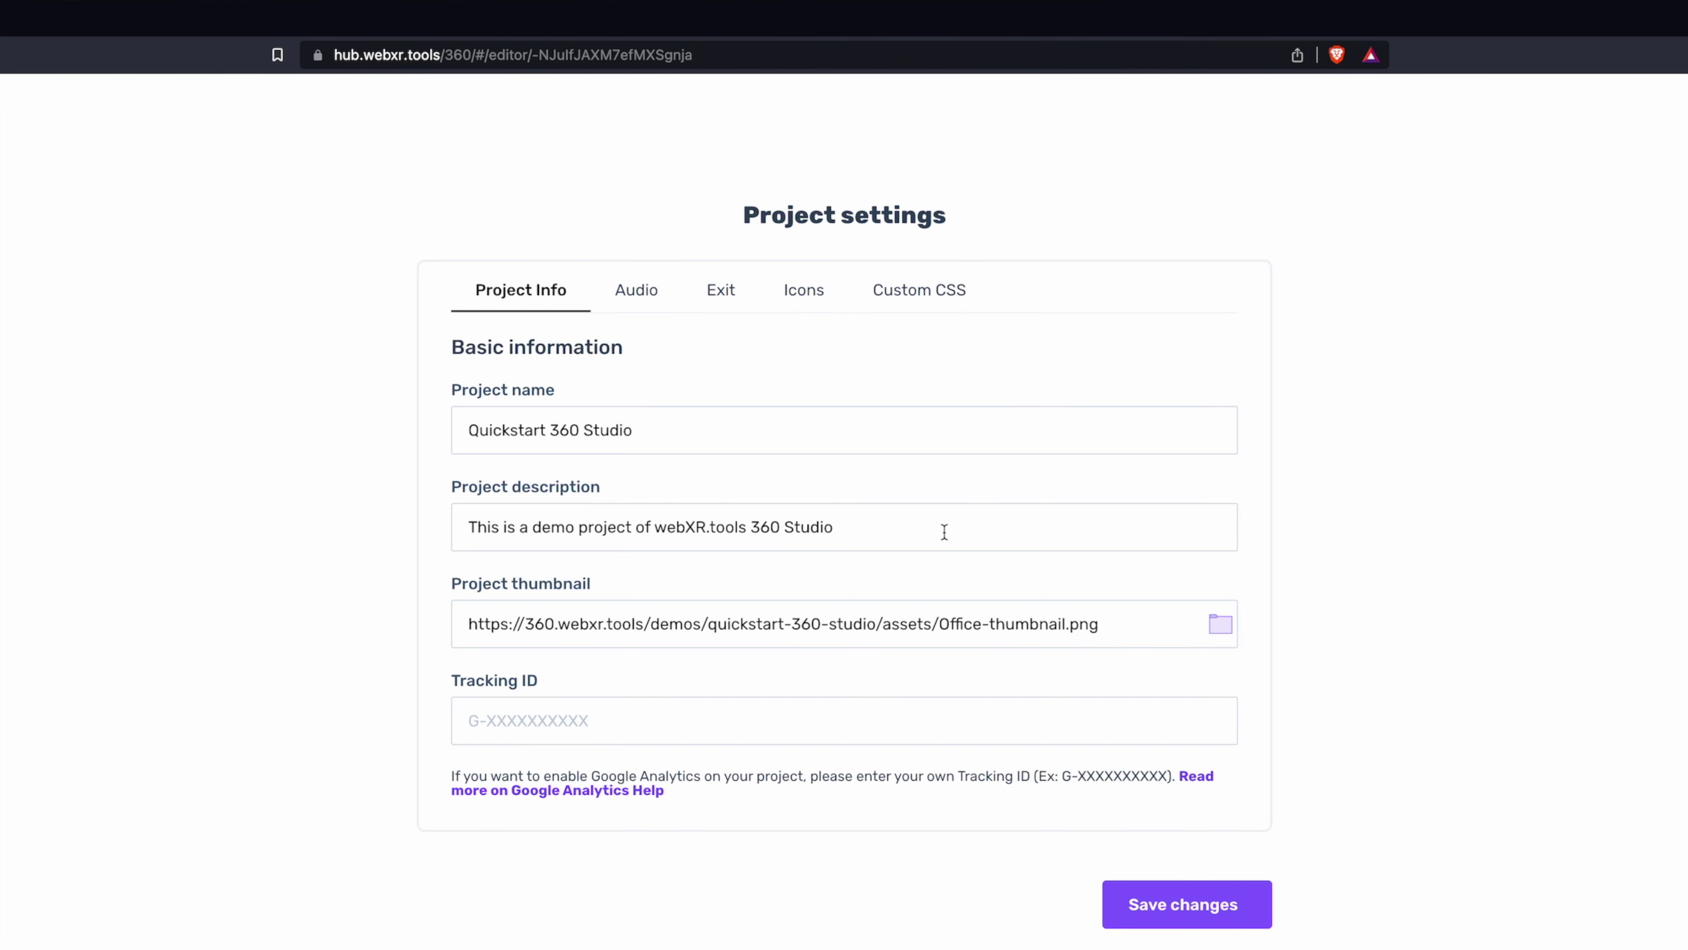
- Replace the project description with 'A virtual experience built using webXR.tools 360 Studio' and save
click(944, 532)
key(super+a)
key(BackSpace)
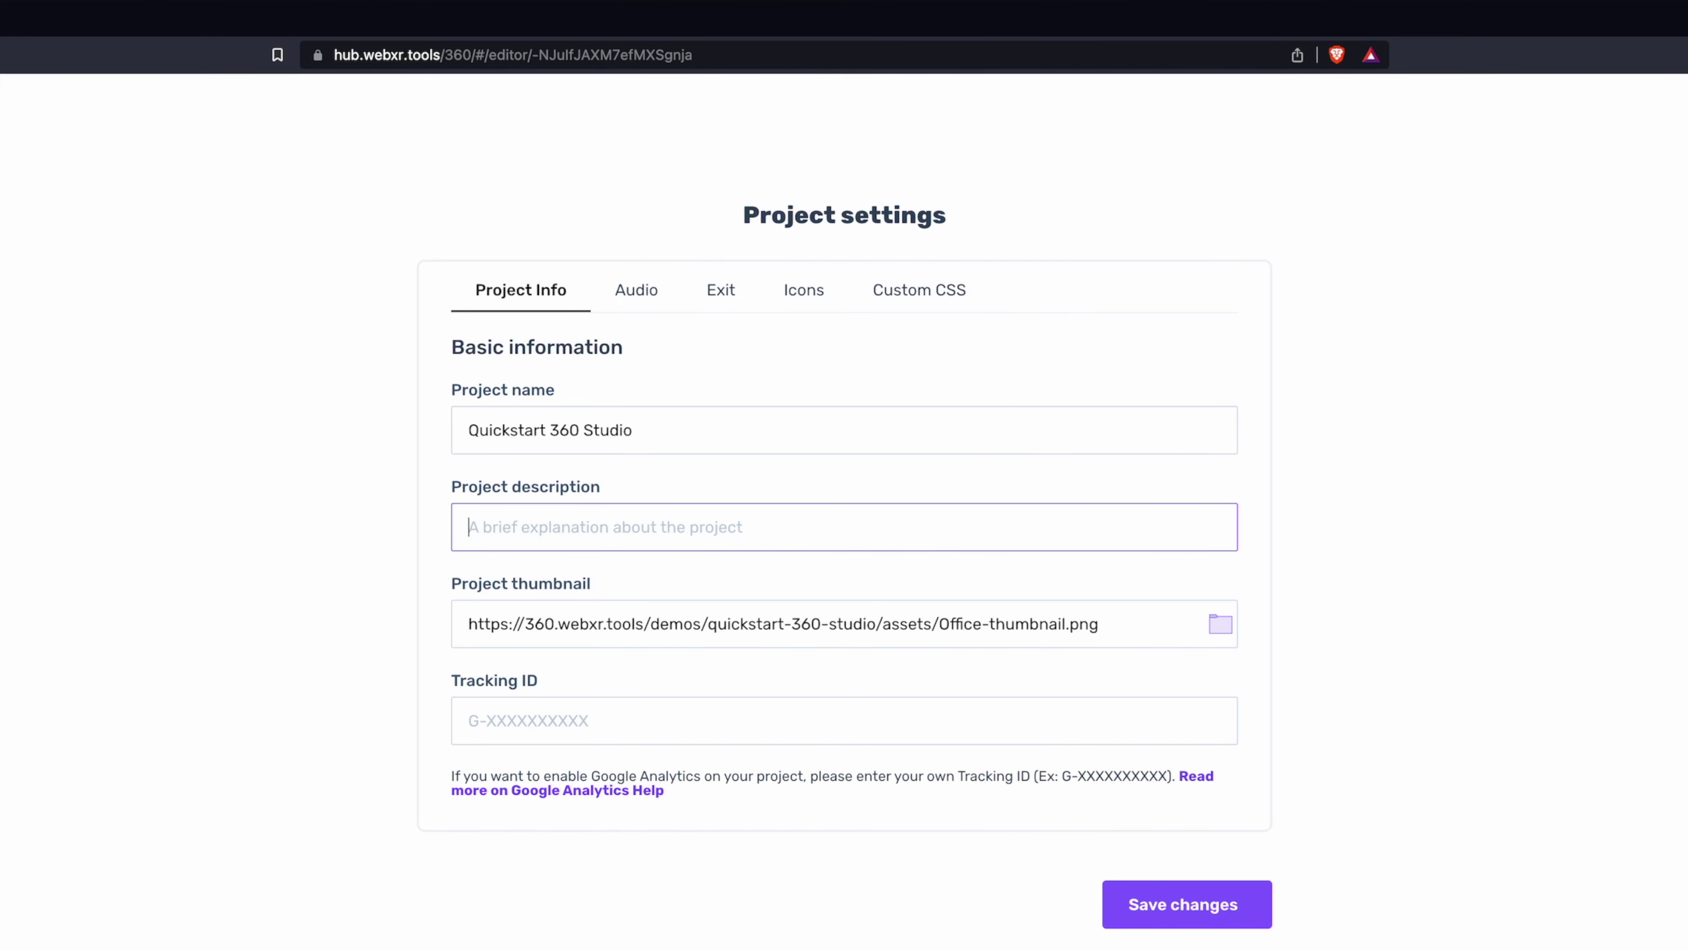
text(A virtual)
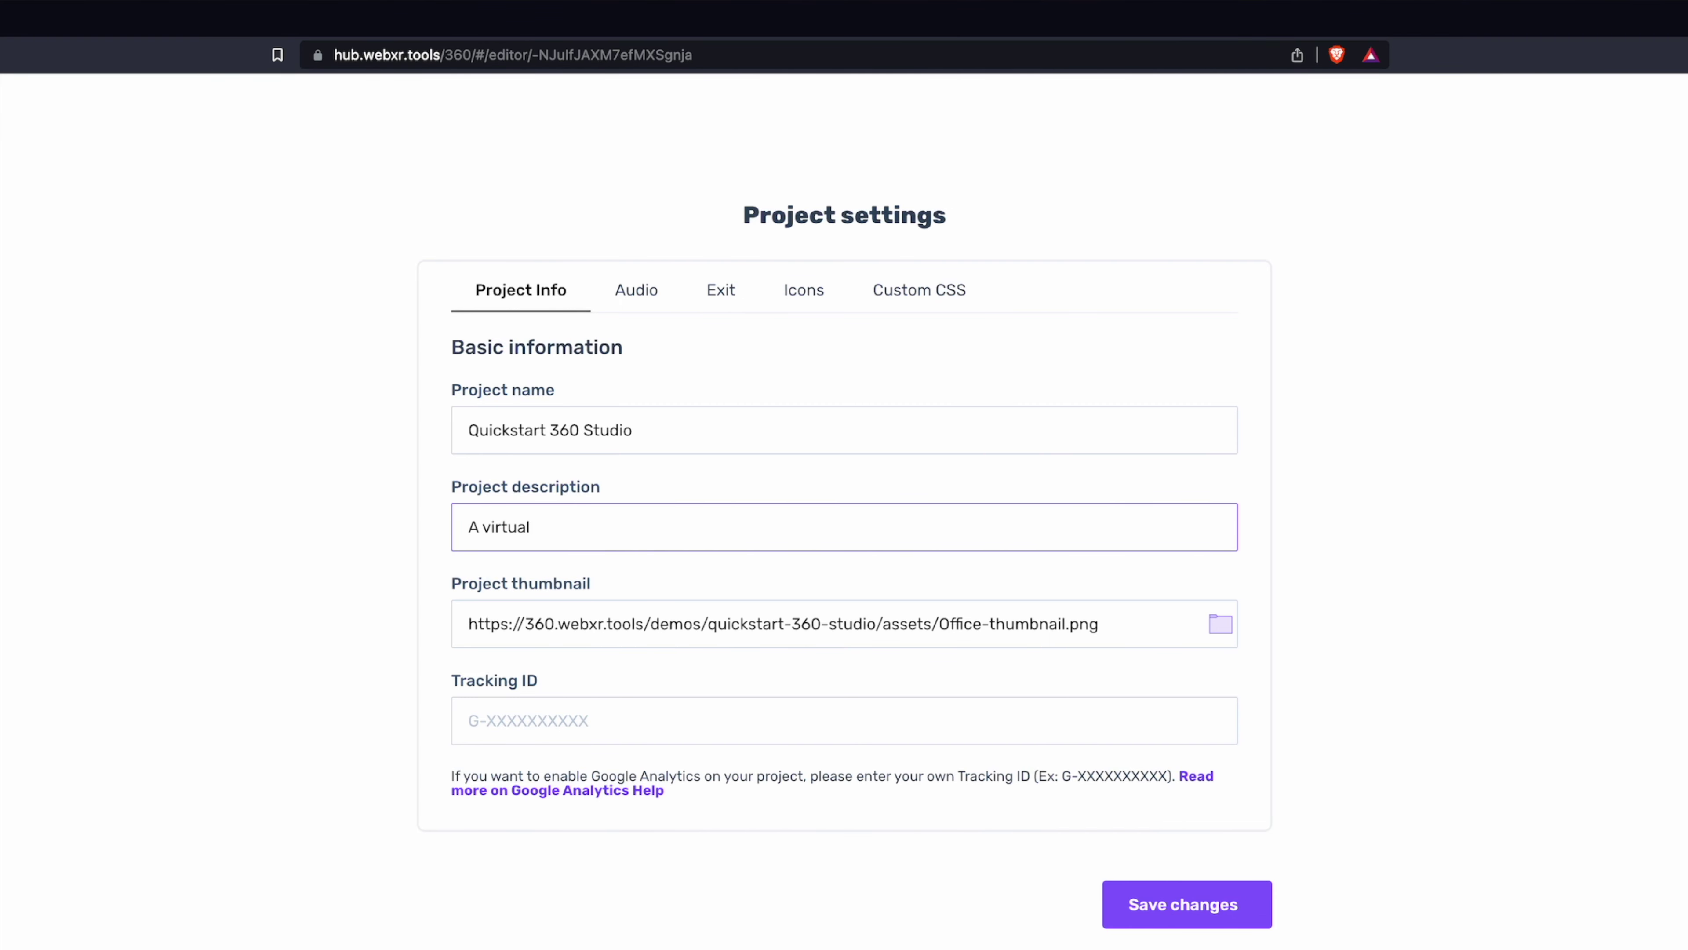
text( experience built using webXR.tool)
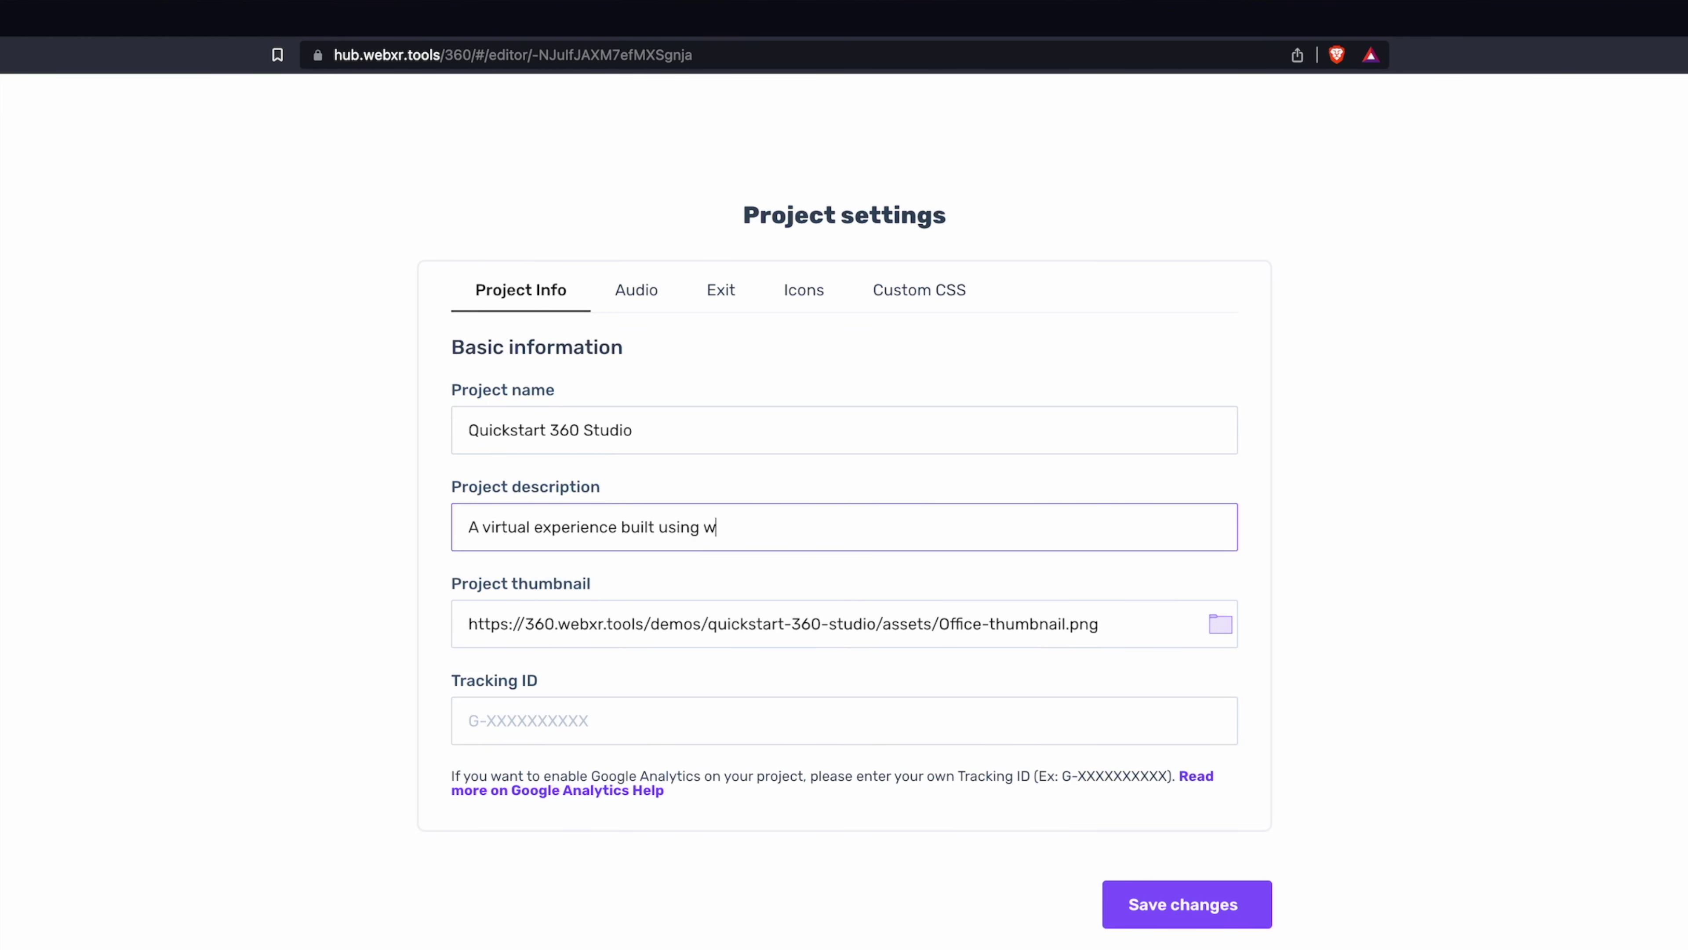
text(s 360 Studio)
click(1187, 905)
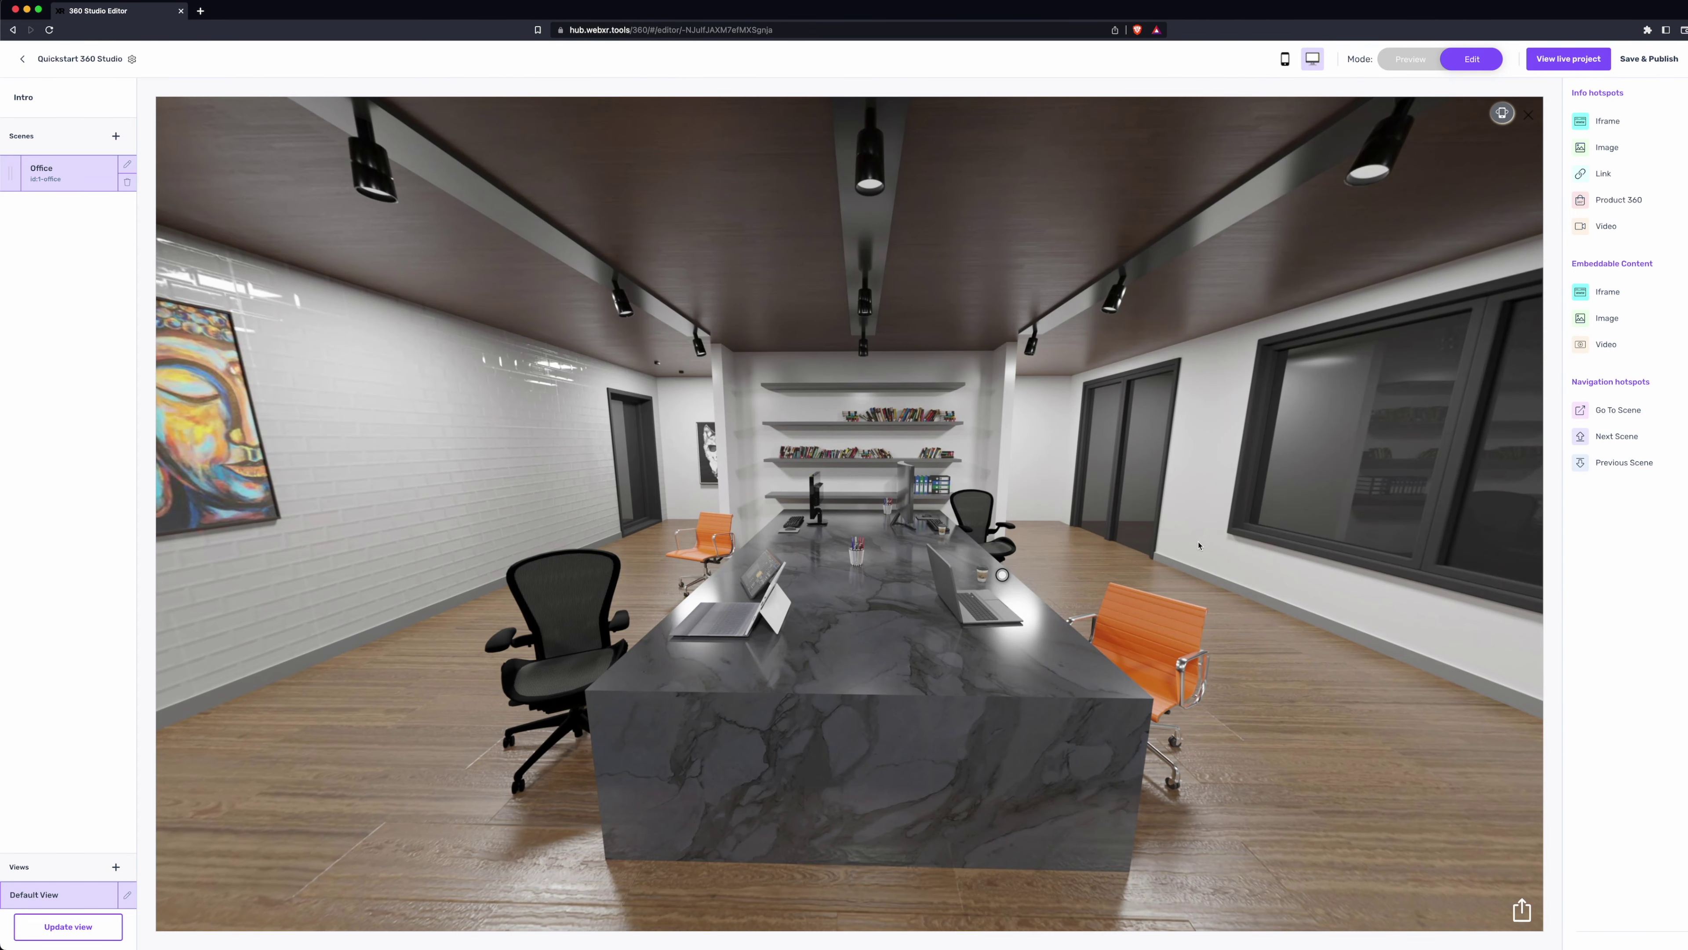
- Save & Publish the tour, open the live project, and start the experience
click(1649, 65)
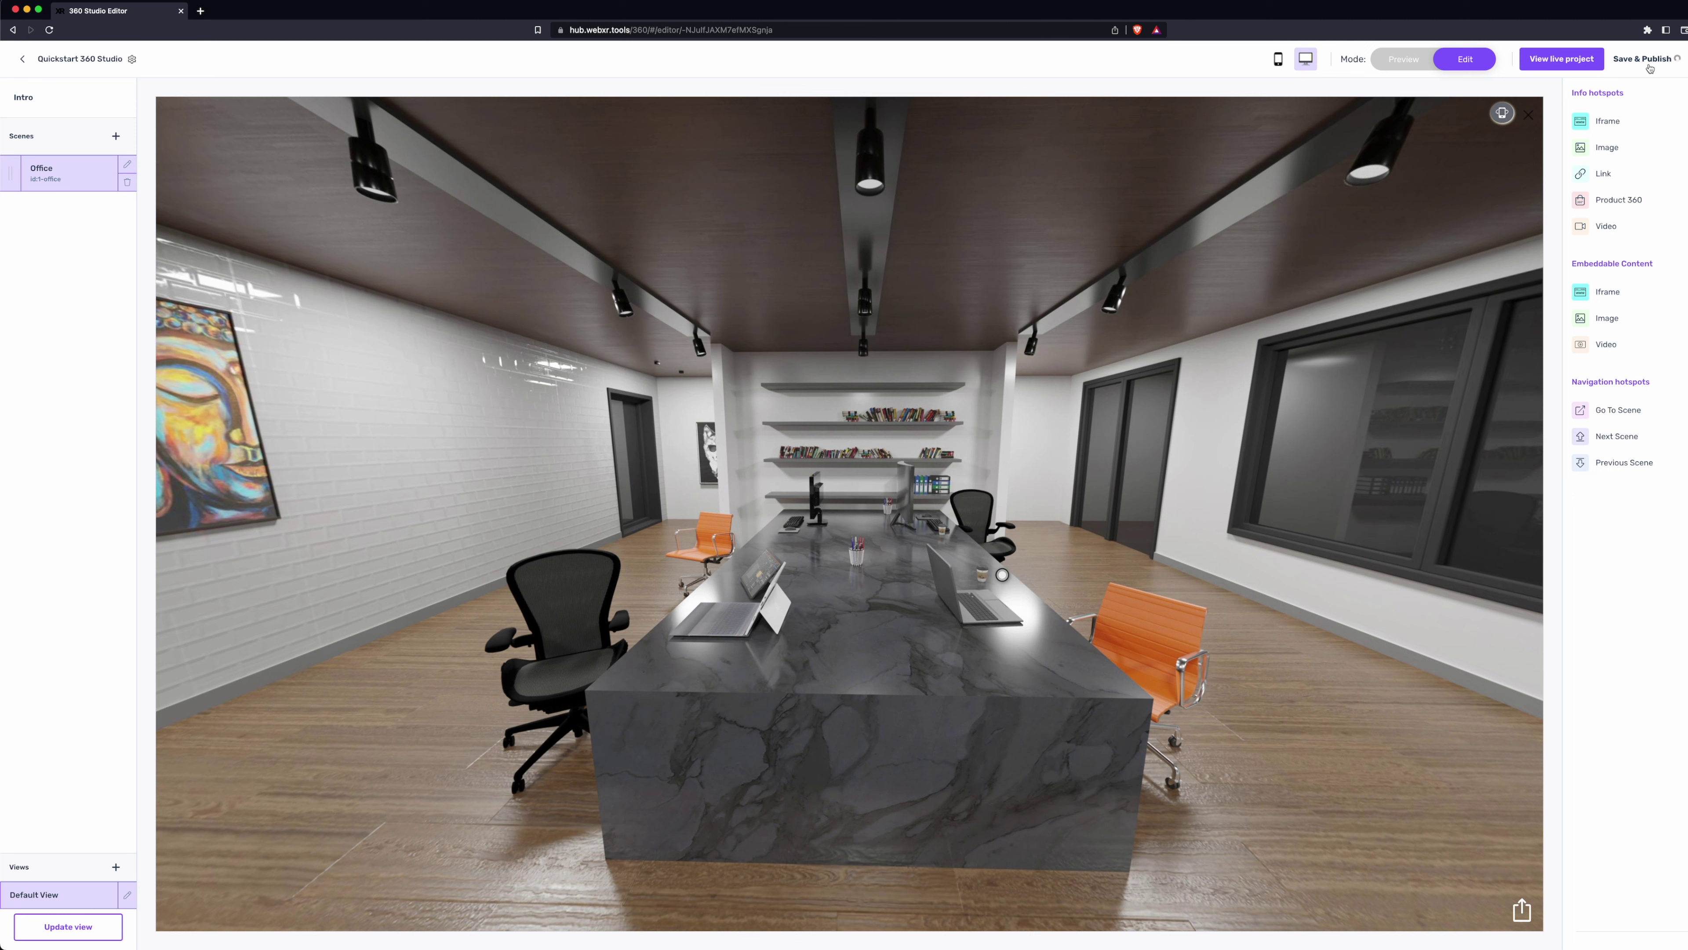
click(1578, 63)
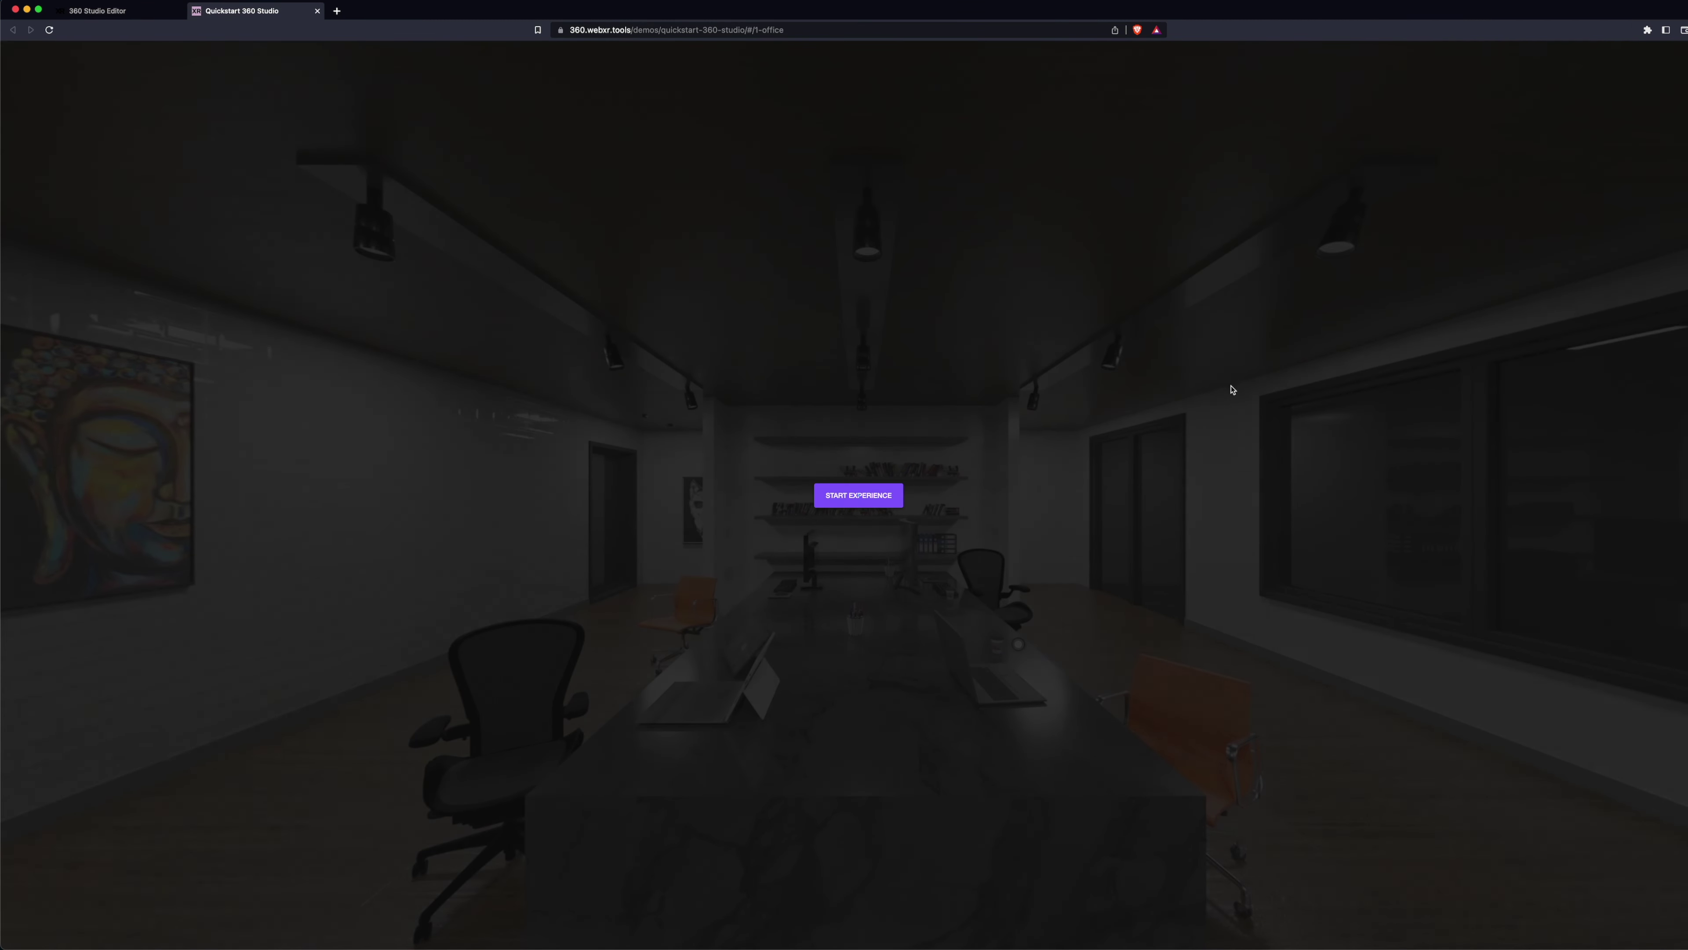
click(853, 495)
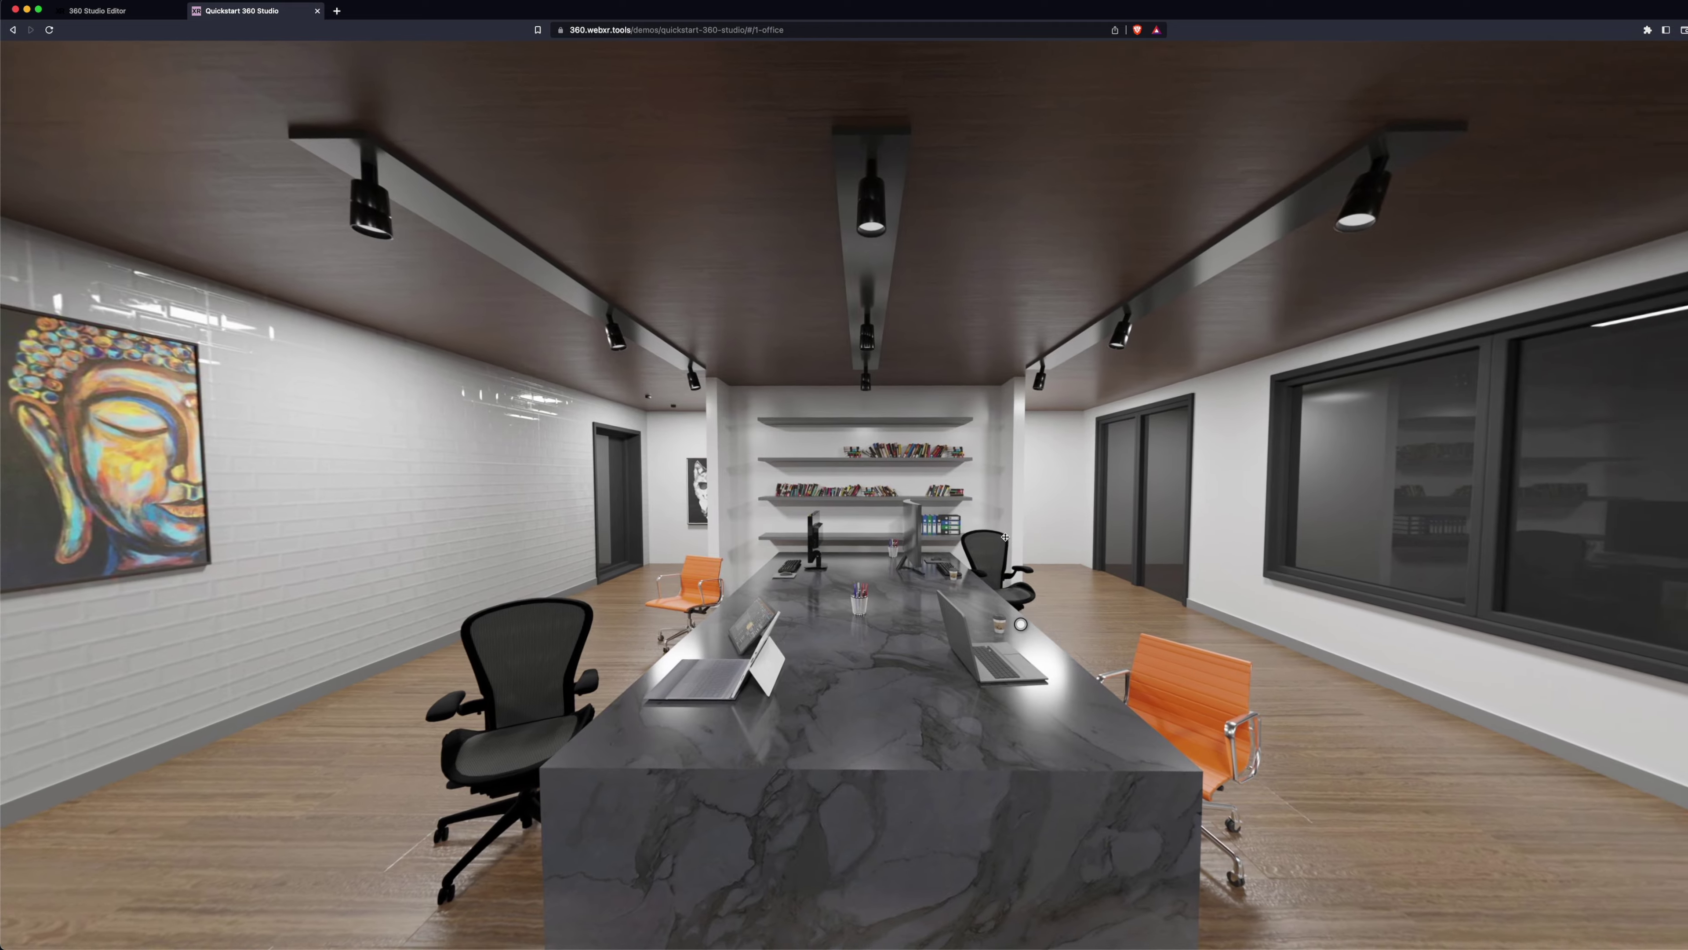
- Open the coffee cup hotspot popup in the live tour and follow its Learn More link
click(961, 626)
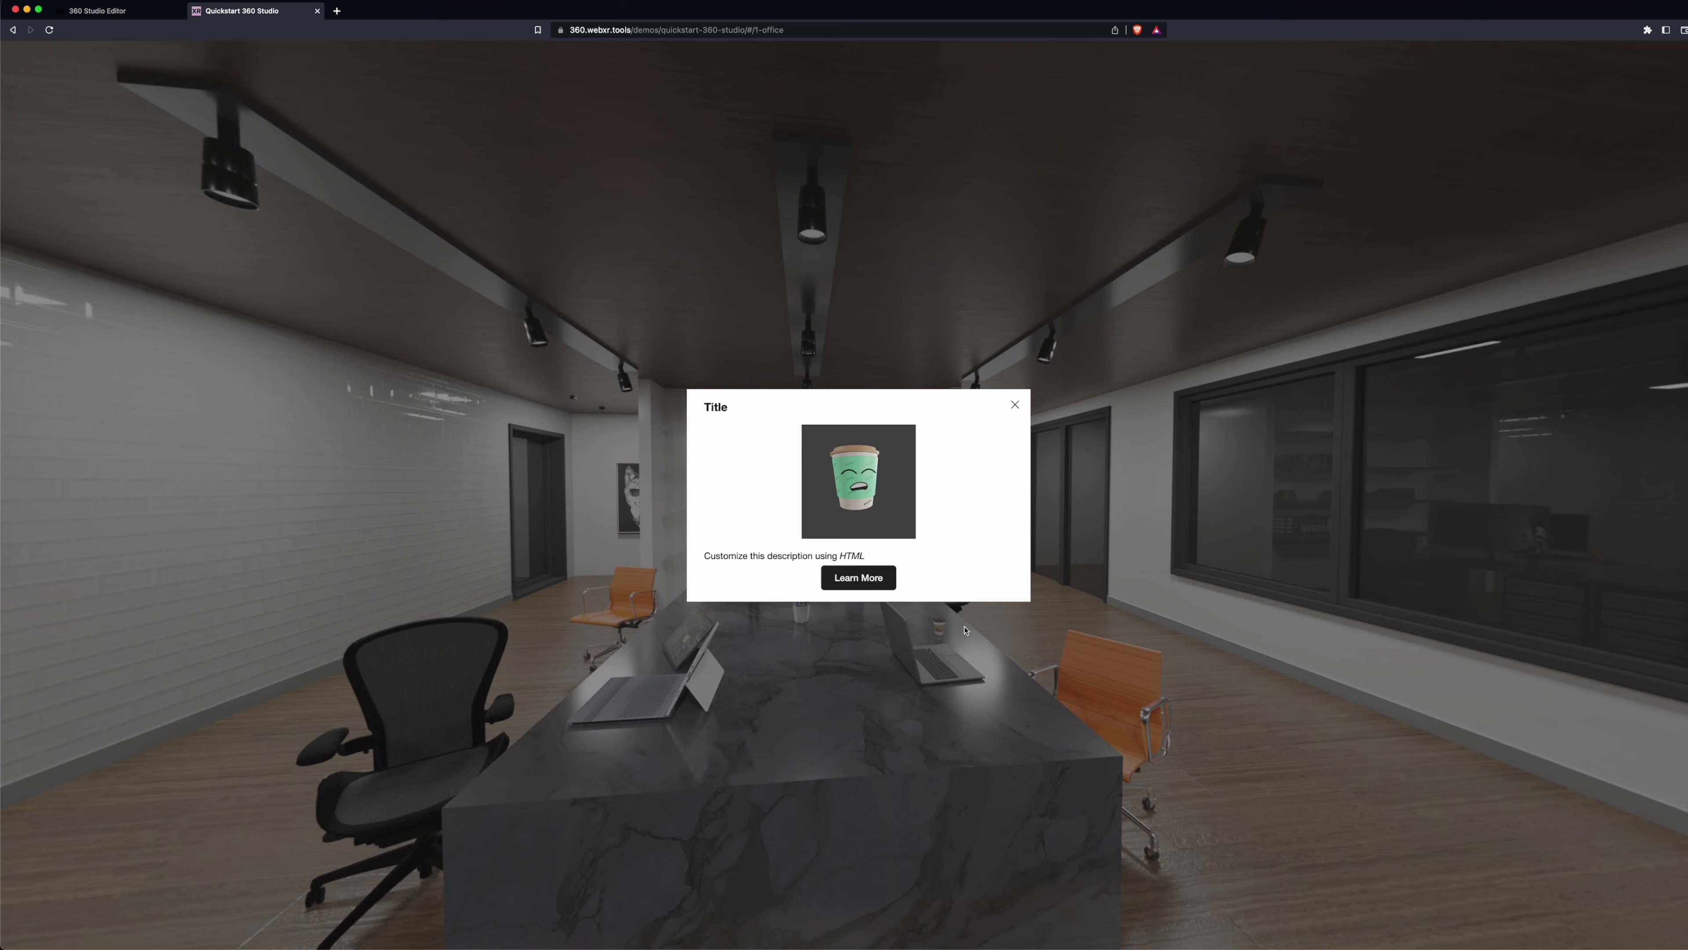
click(885, 586)
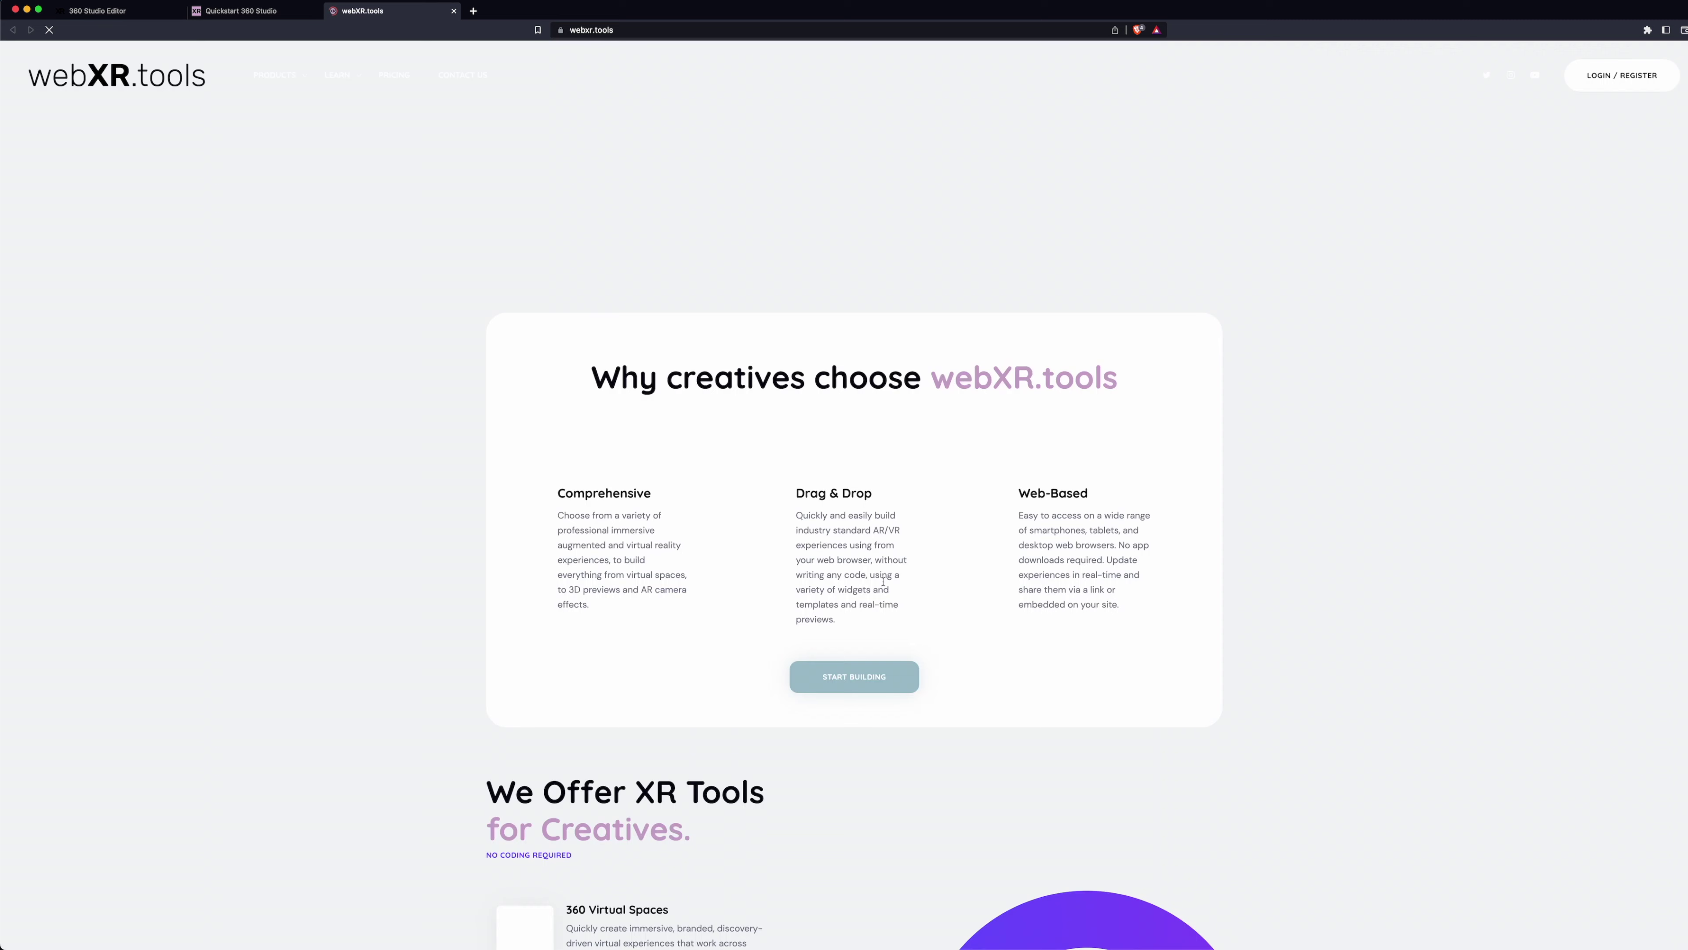